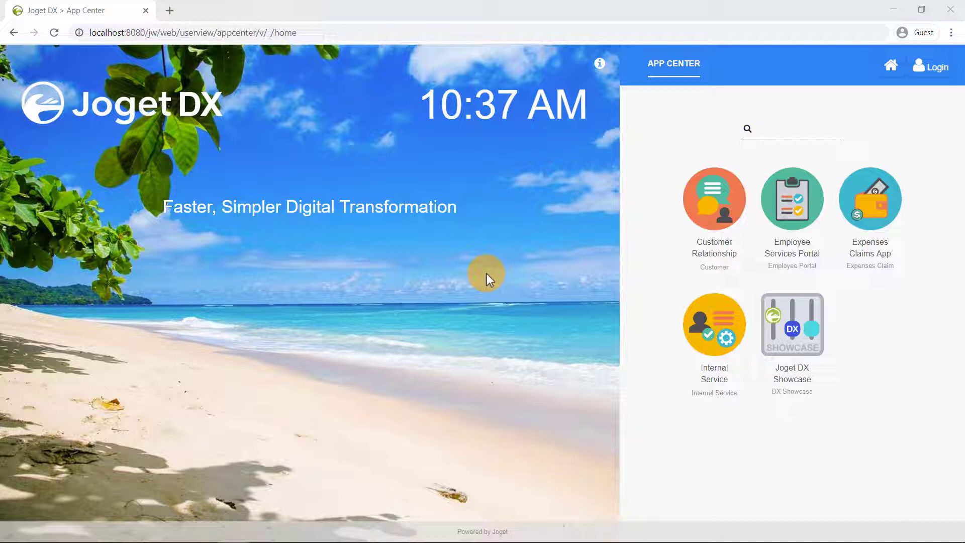
Sign in to Joget DX with the administrator username and password
left_click(934, 65)
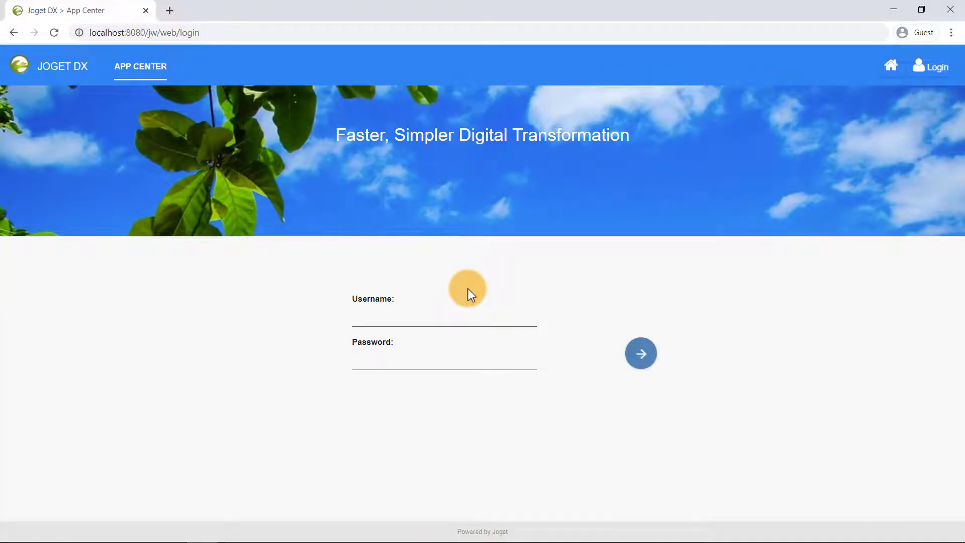
left_click(455, 322)
type("admin")
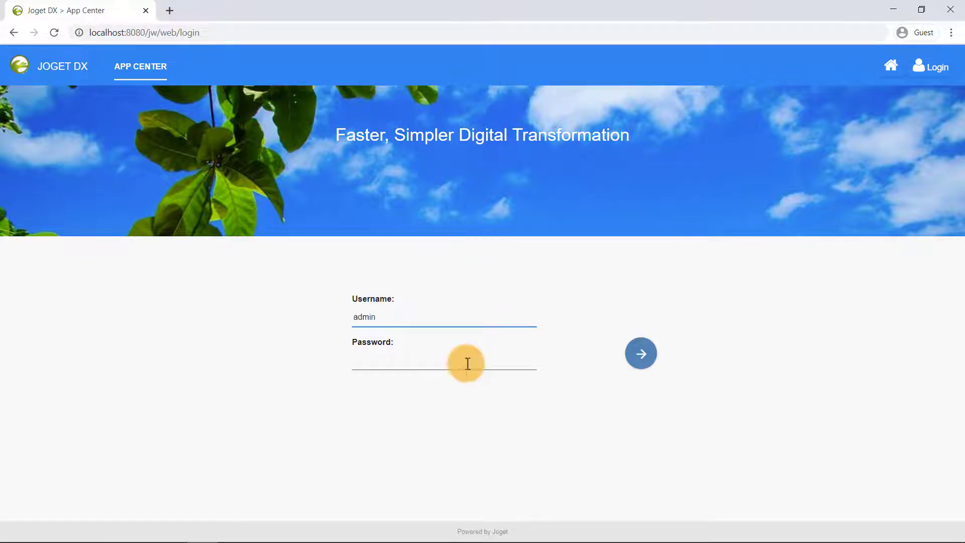
left_click(467, 363)
type("admin")
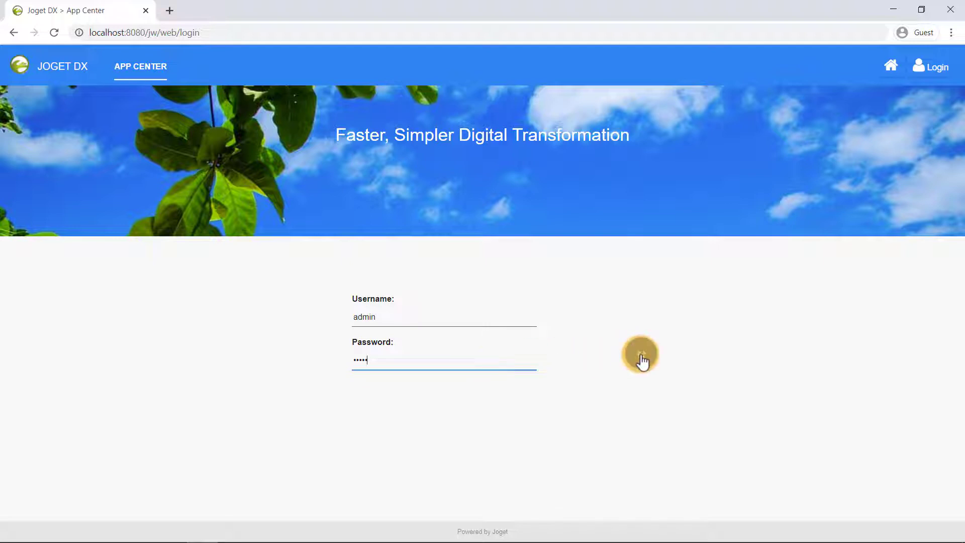
left_click(641, 358)
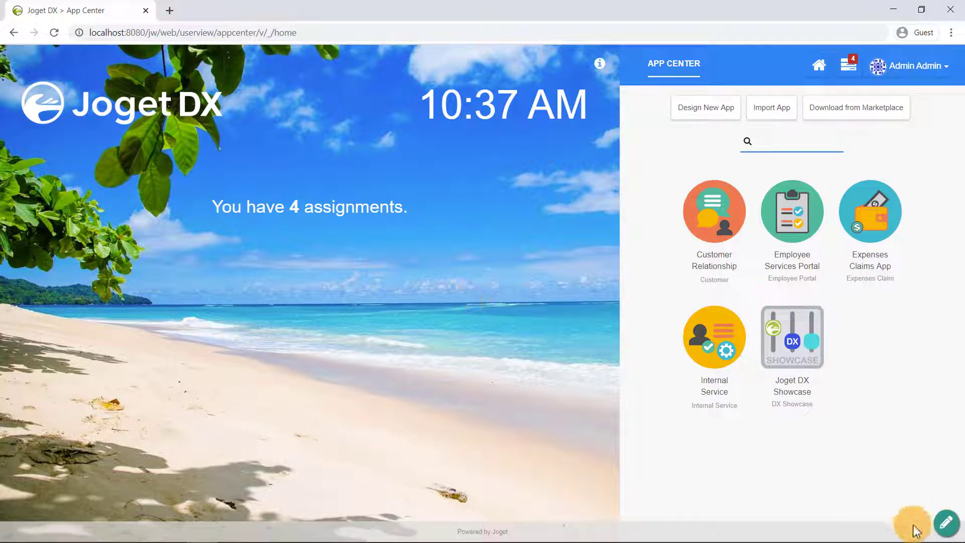
Show the admin bar, review All Apps in Design Apps, then close the overview
left_click(945, 523)
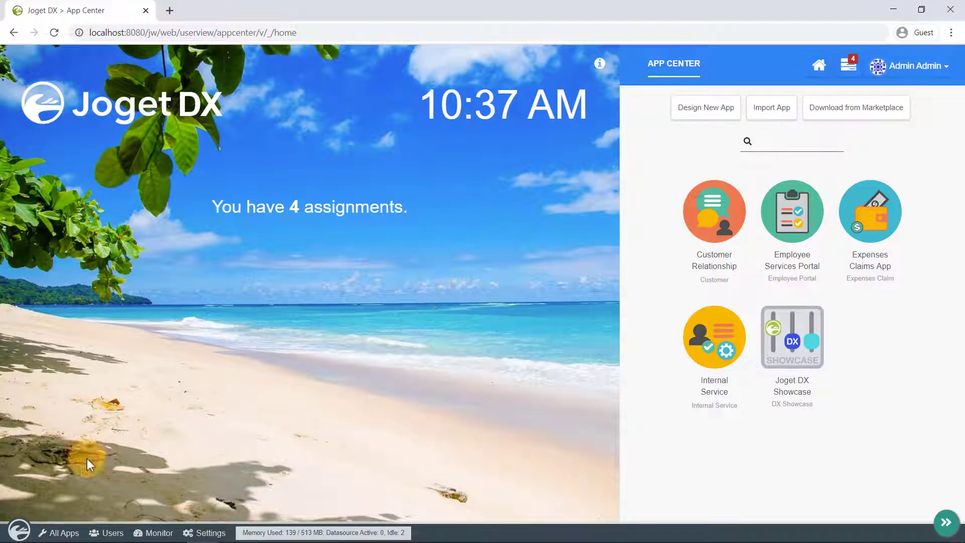
left_click(71, 532)
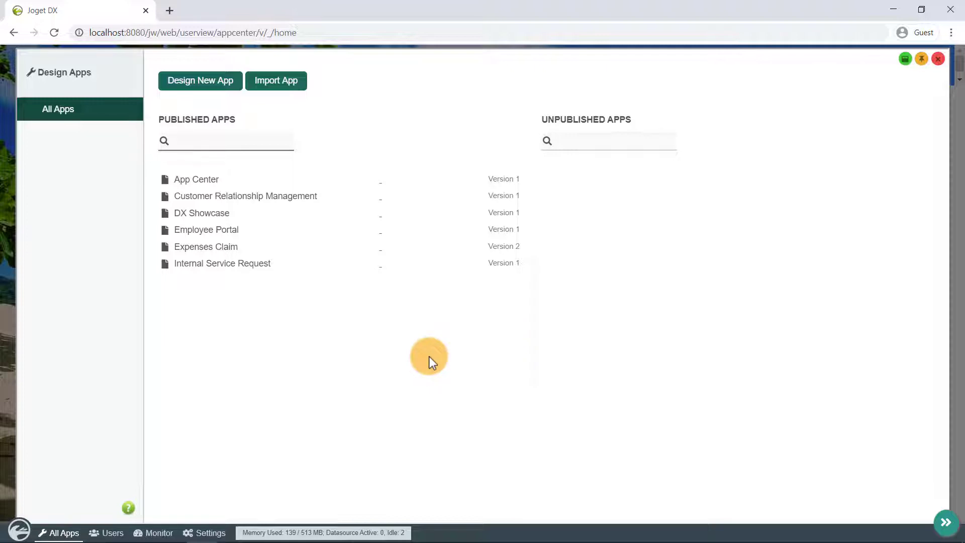
left_click(937, 59)
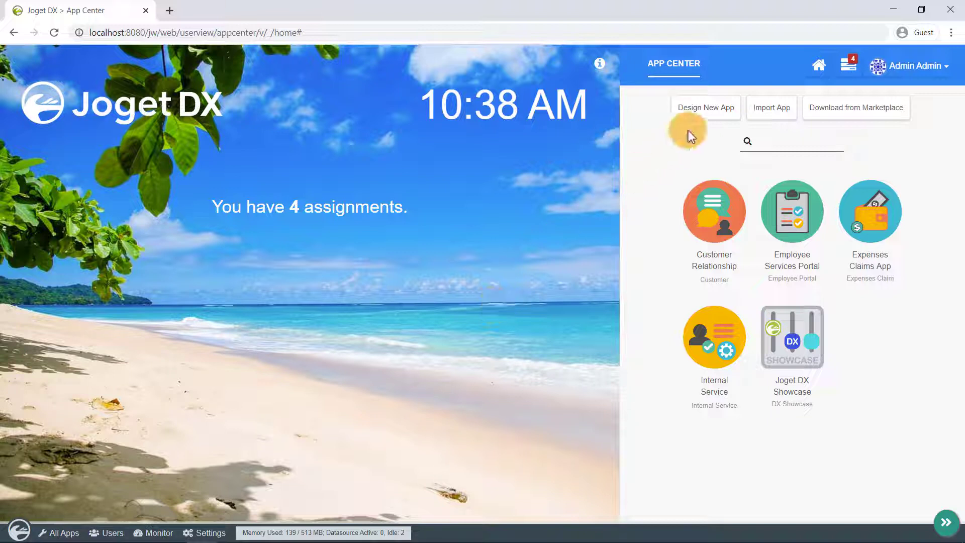
Create a new app with App ID 'csr' and App Name 'Customer Service Request'
left_click(697, 119)
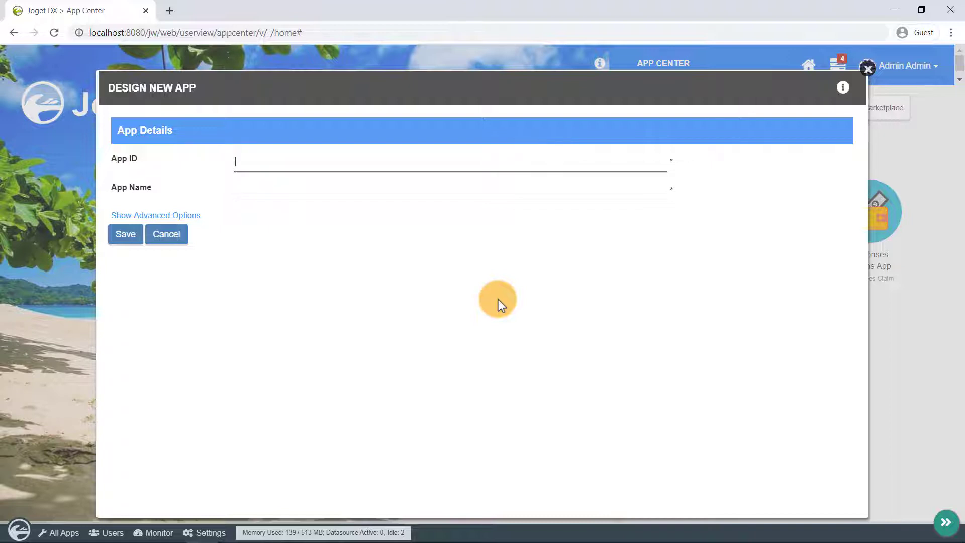
type("csr")
key("Tab")
type("Cus")
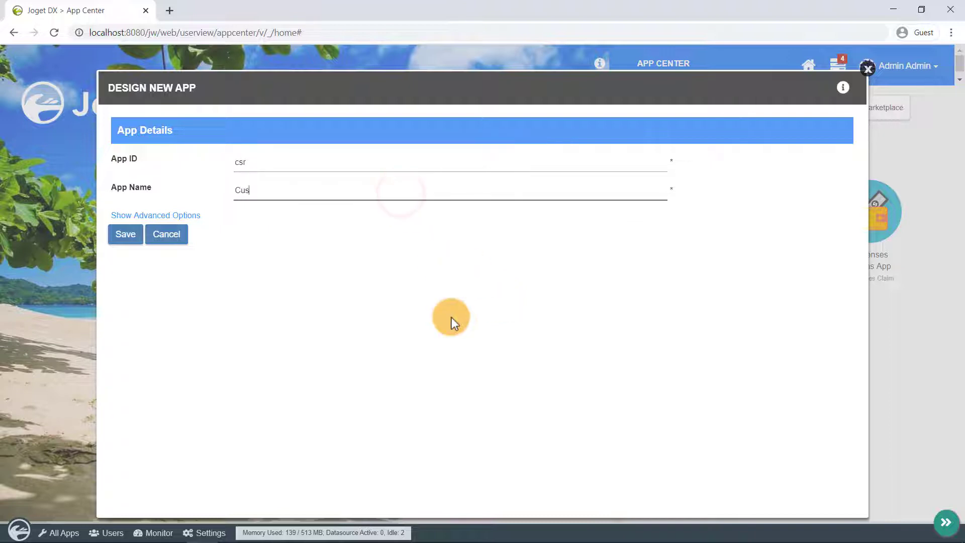
type("tomer Service Request")
left_click(115, 240)
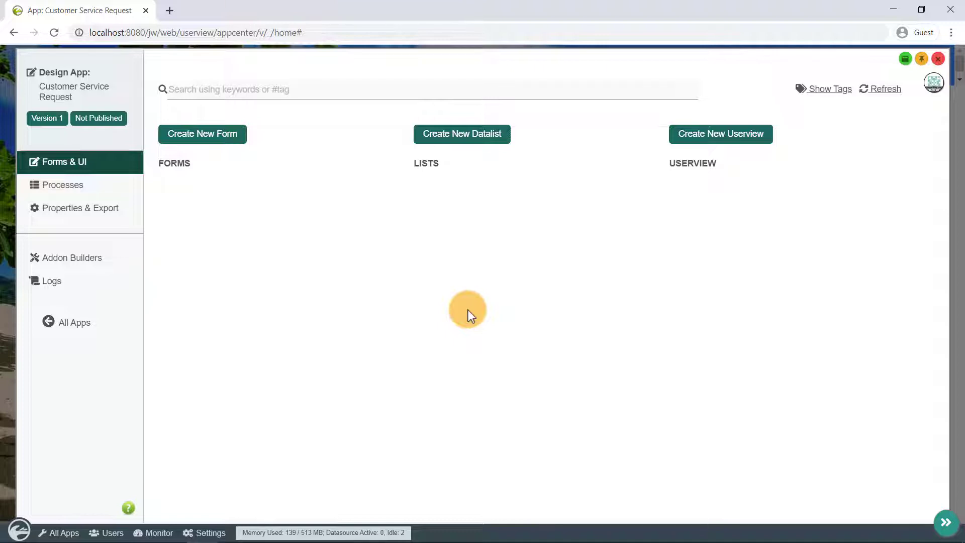
left_click(79, 191)
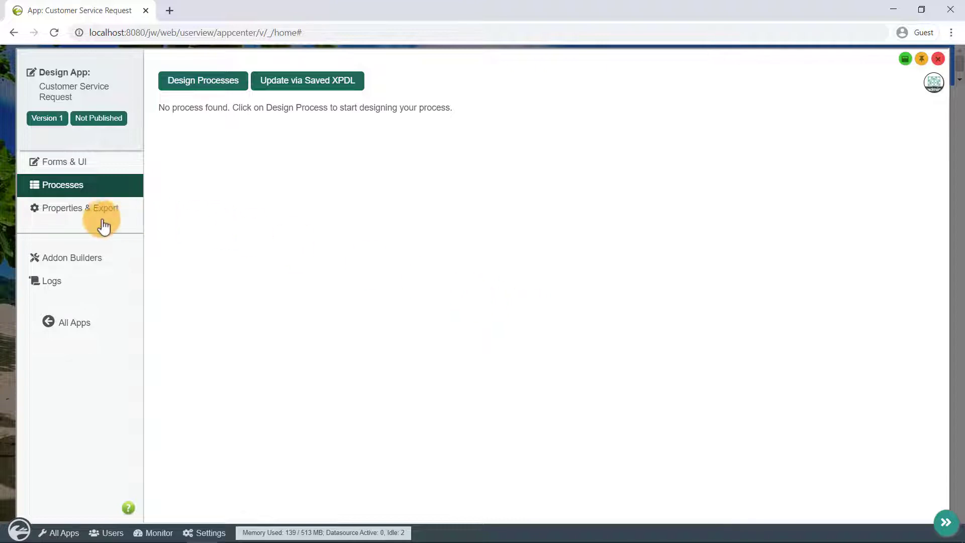
left_click(79, 215)
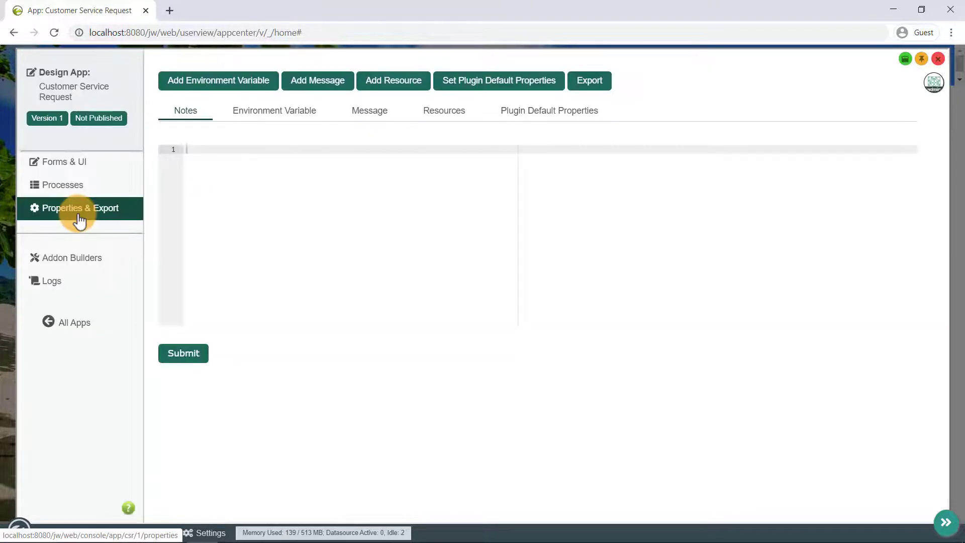
left_click(288, 108)
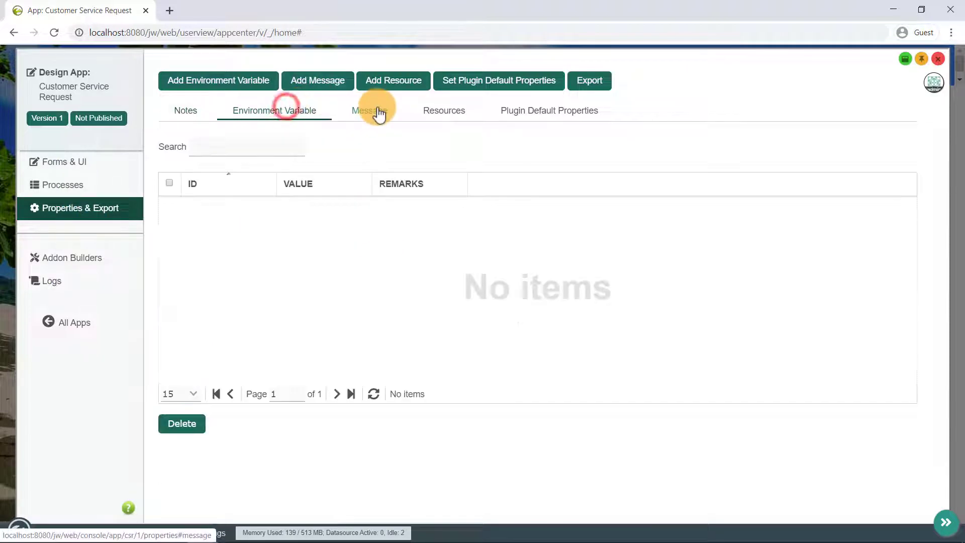
left_click(370, 109)
left_click(457, 112)
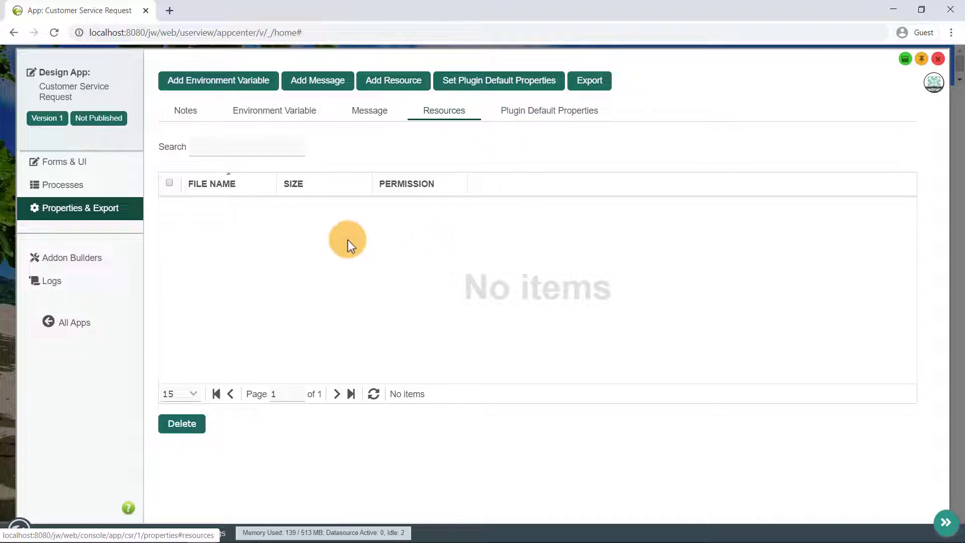
left_click(74, 285)
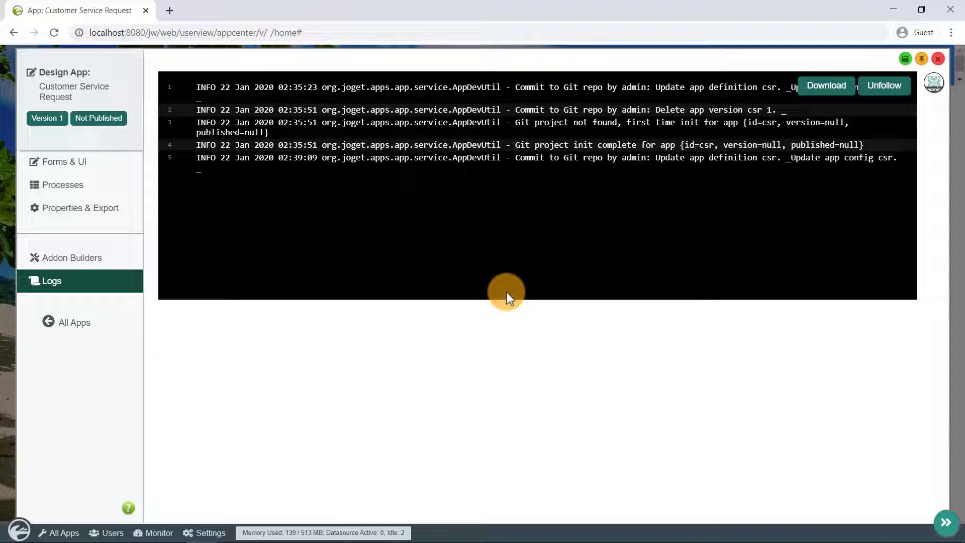
left_click(65, 160)
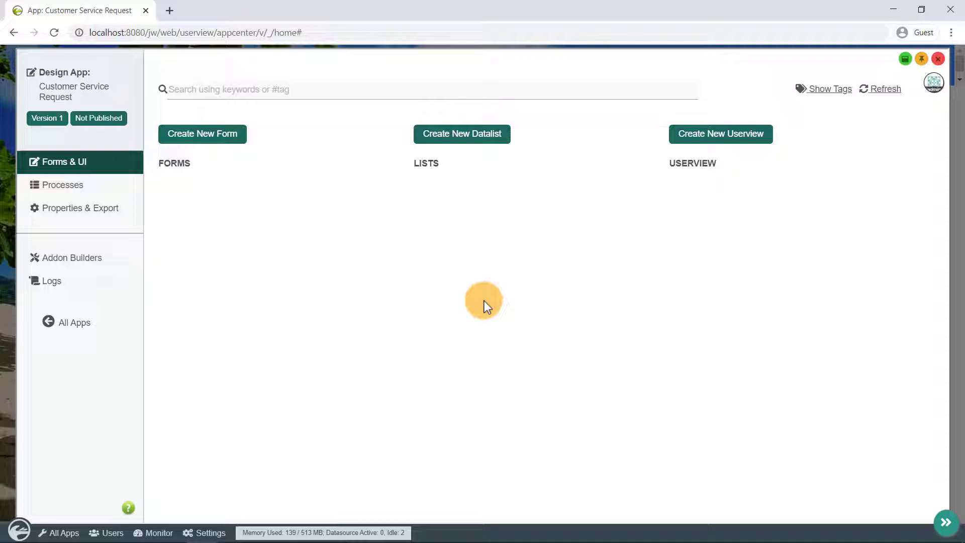
Create form 'requestForm' named 'Request Form' using table 'csr_request'
left_click(191, 142)
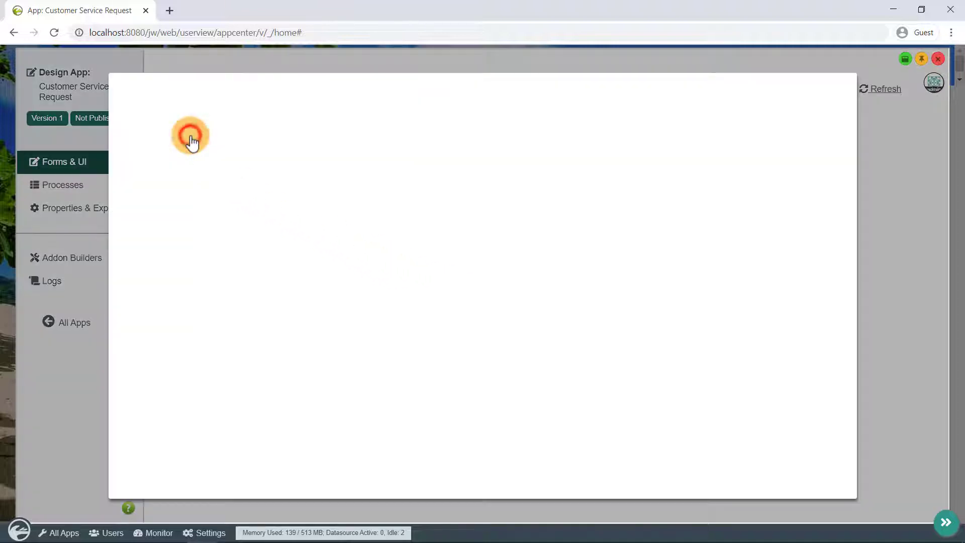
left_click(334, 157)
type("requestForm")
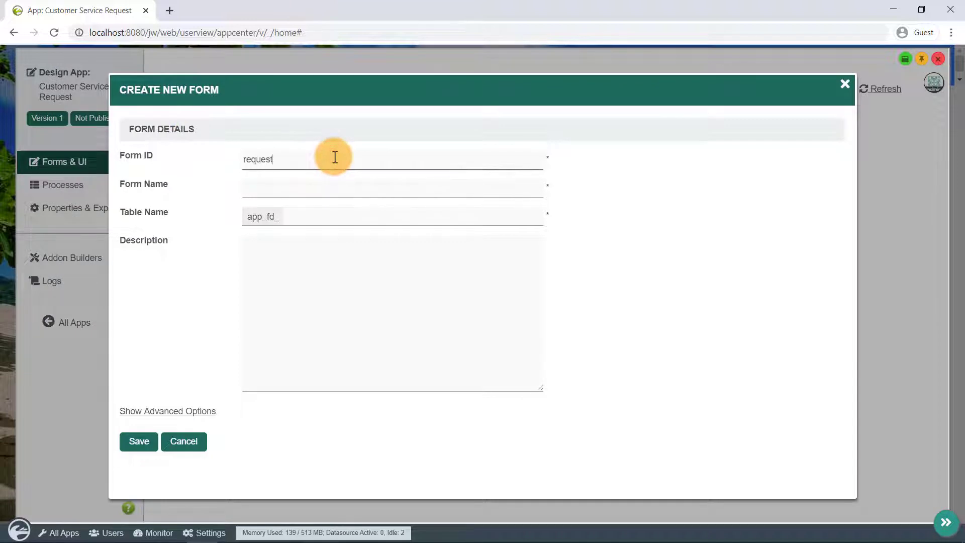
type("Request Form")
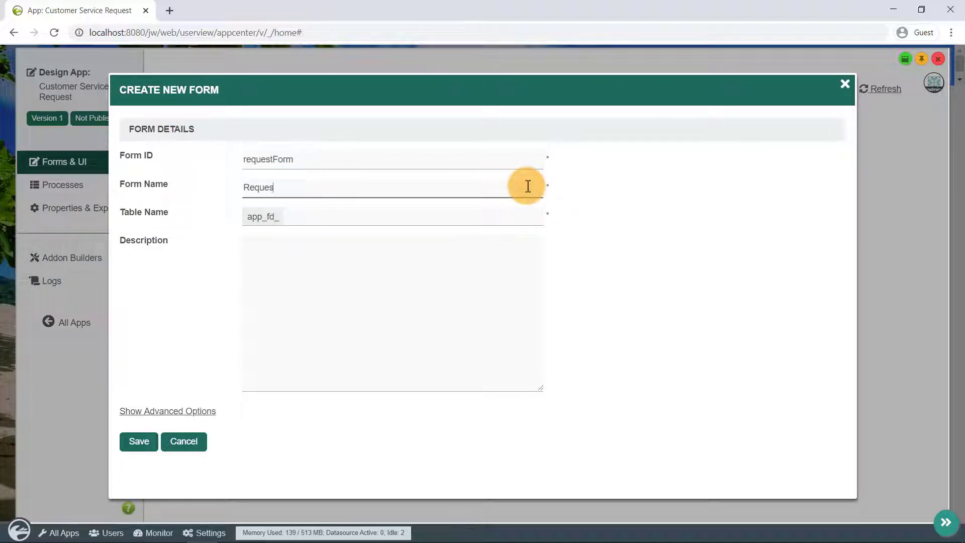
left_click(435, 219)
type("csr_request")
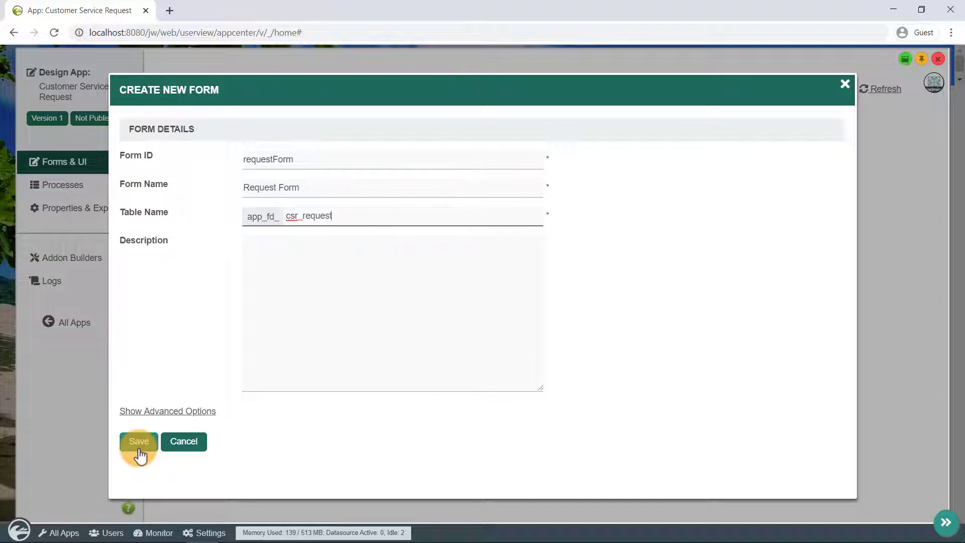
left_click(139, 443)
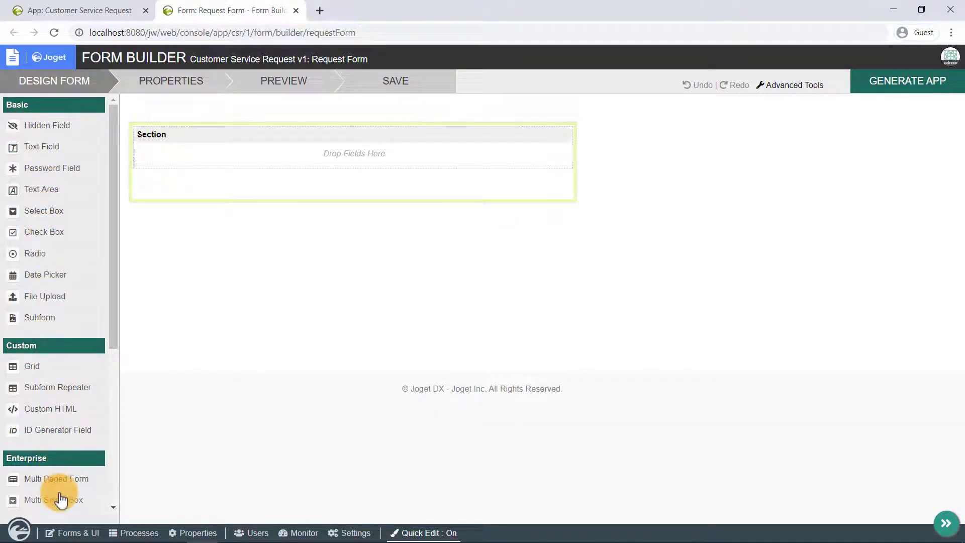
Add and delete two extra sections, then open section1's properties
scroll(61, 499, "down", 5)
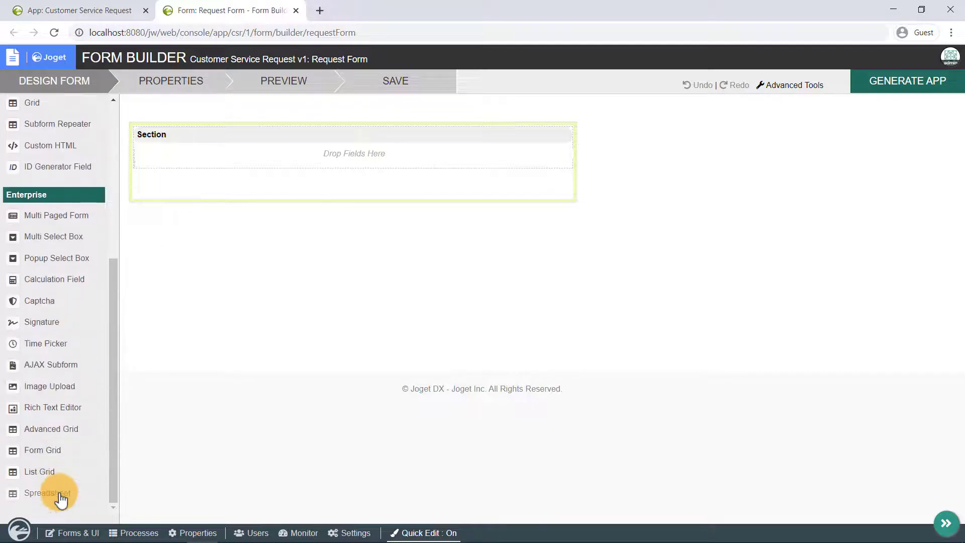
scroll(48, 400, "up", 5)
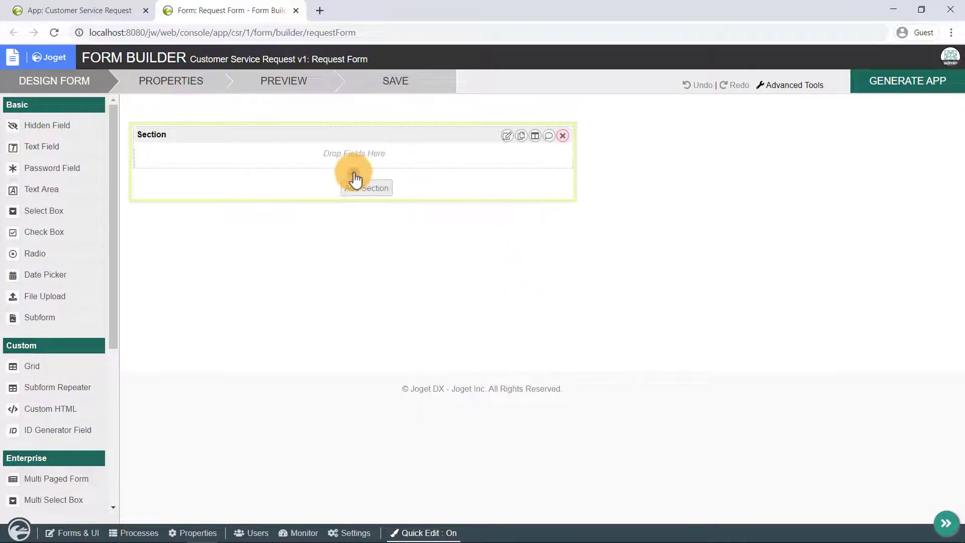
left_click(354, 174)
left_click(355, 230)
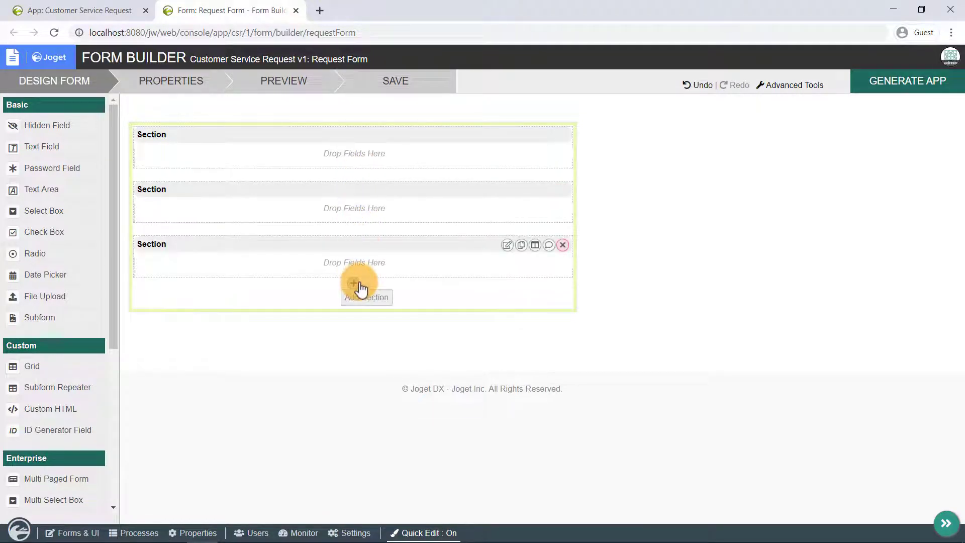
left_click(562, 245)
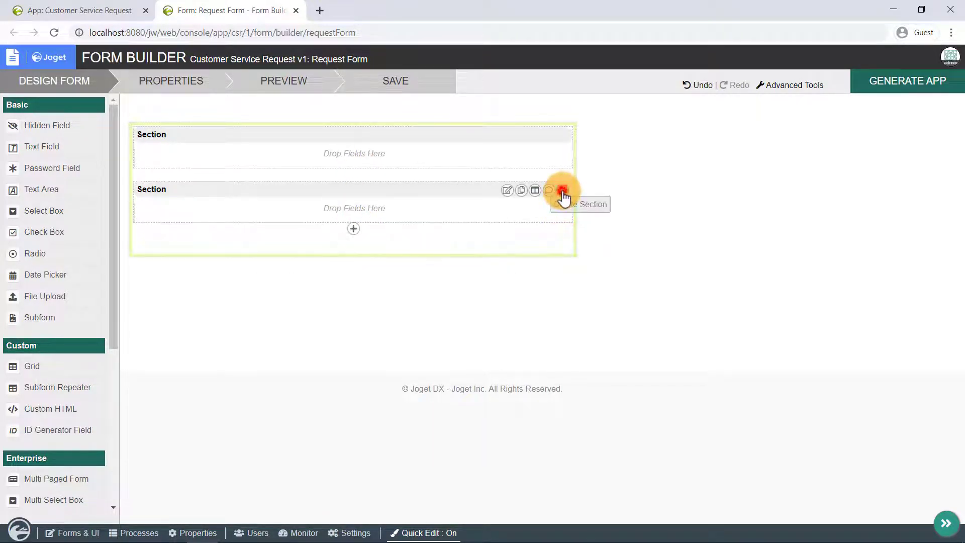
left_click(562, 190)
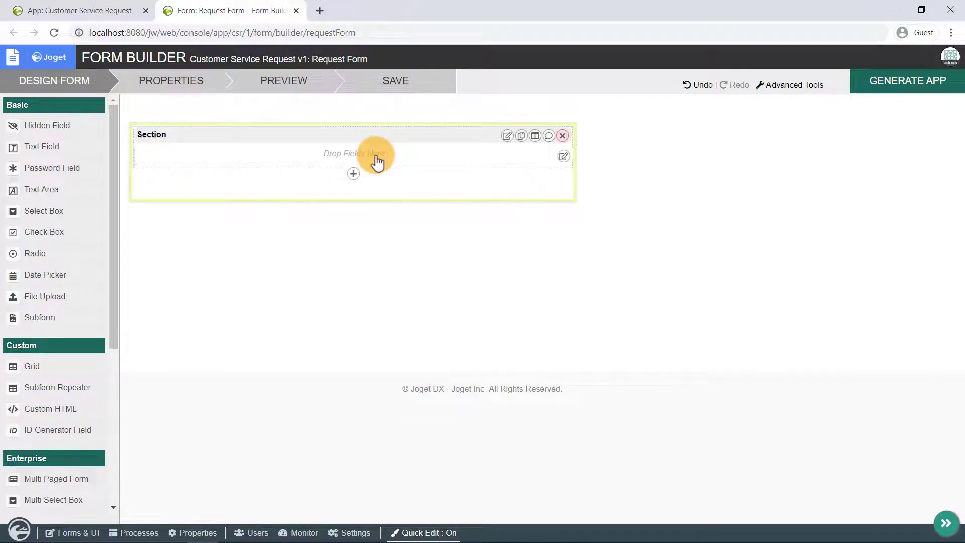
left_click(509, 141)
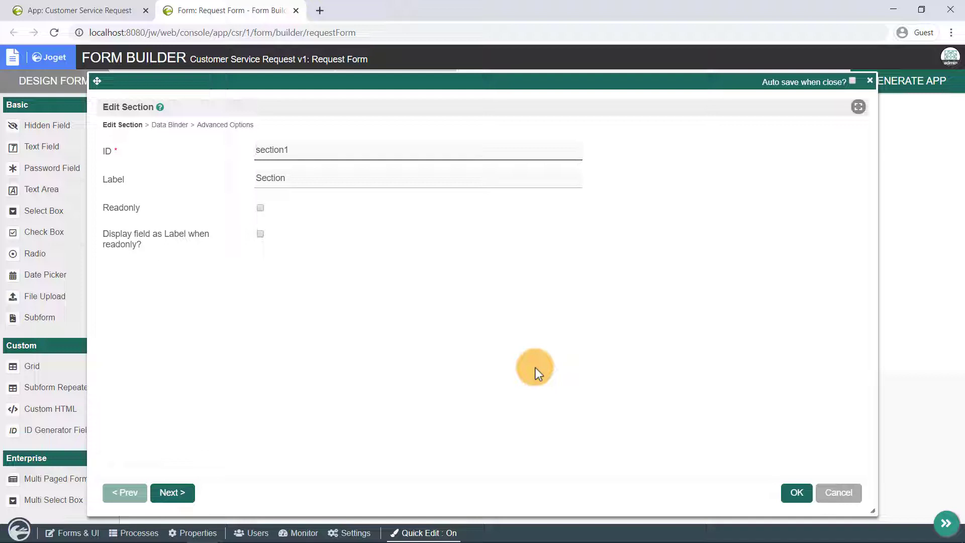
Relabel the section 'Request Details'
left_click(408, 180)
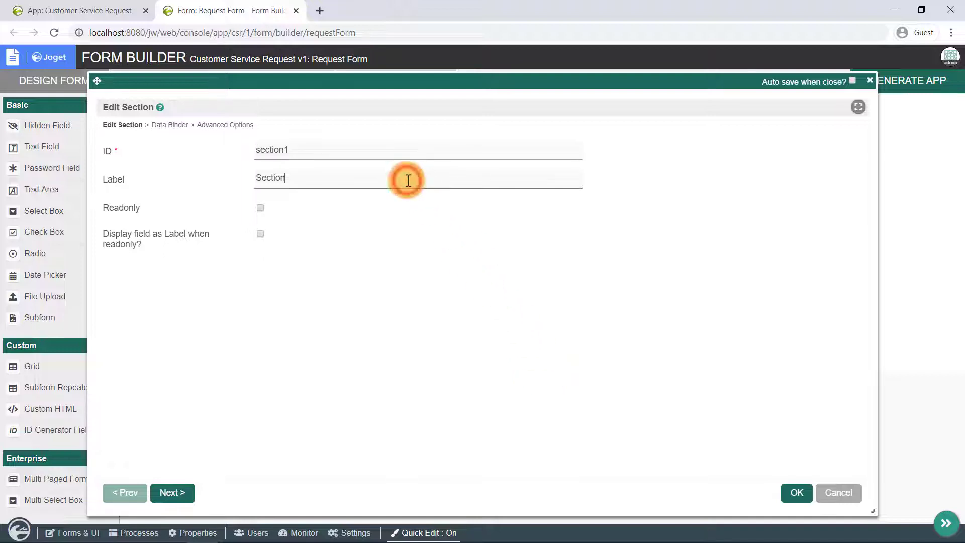
key("BackSpace")
key("BackSpace")
key("BackSpace")
key("BackSpace")
key("BackSpace")
key("BackSpace")
key("BackSpace")
type("Re")
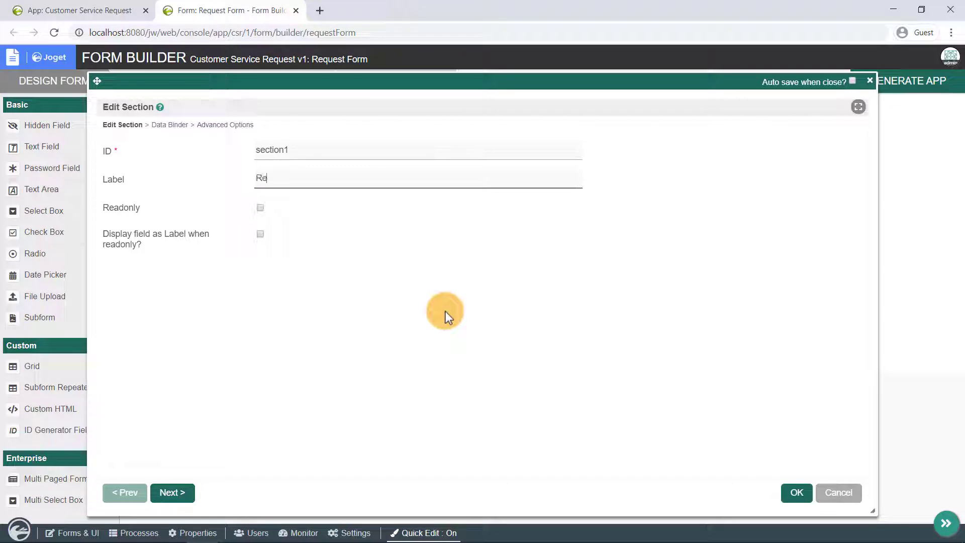
type("quest Details")
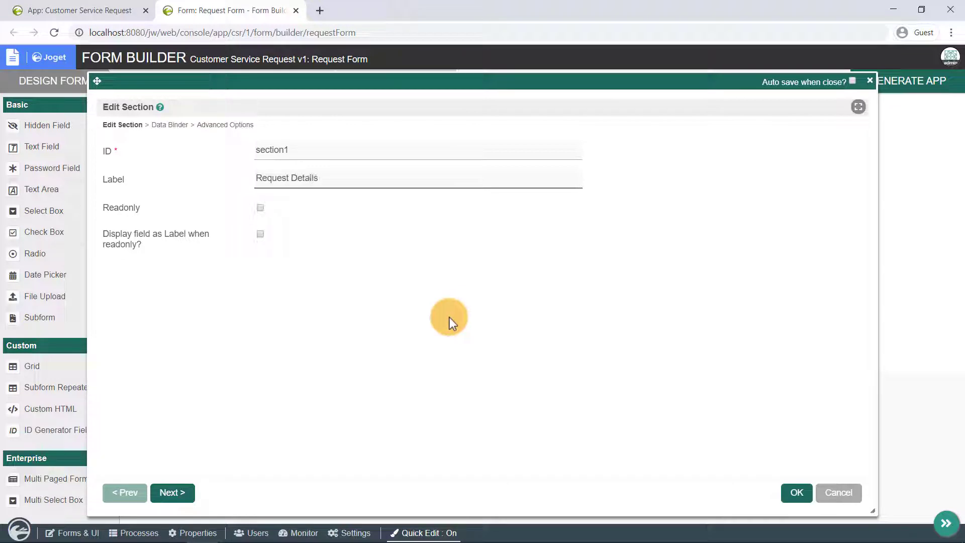
left_click(794, 494)
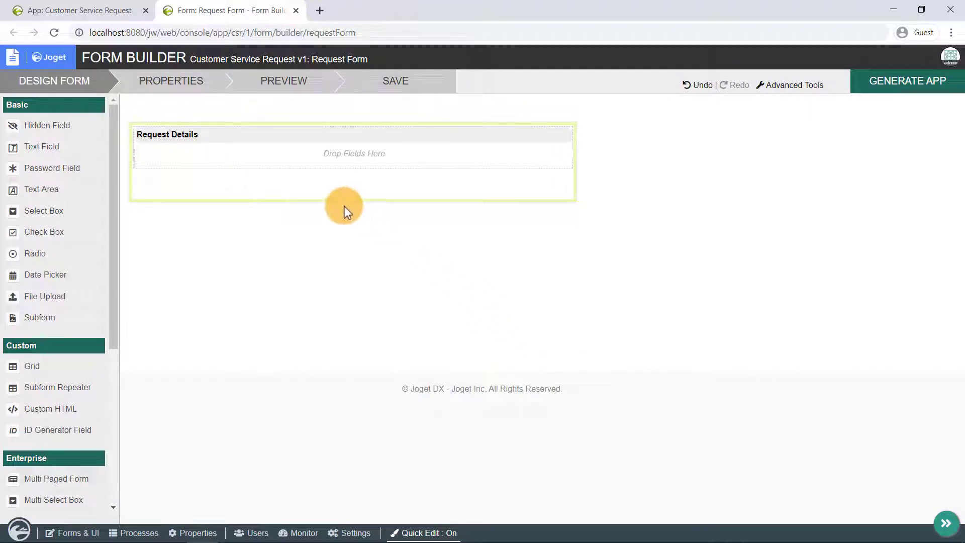
Add and remove two temporary sections, then drop a Text Field into Request Details
mouse_move(355, 172)
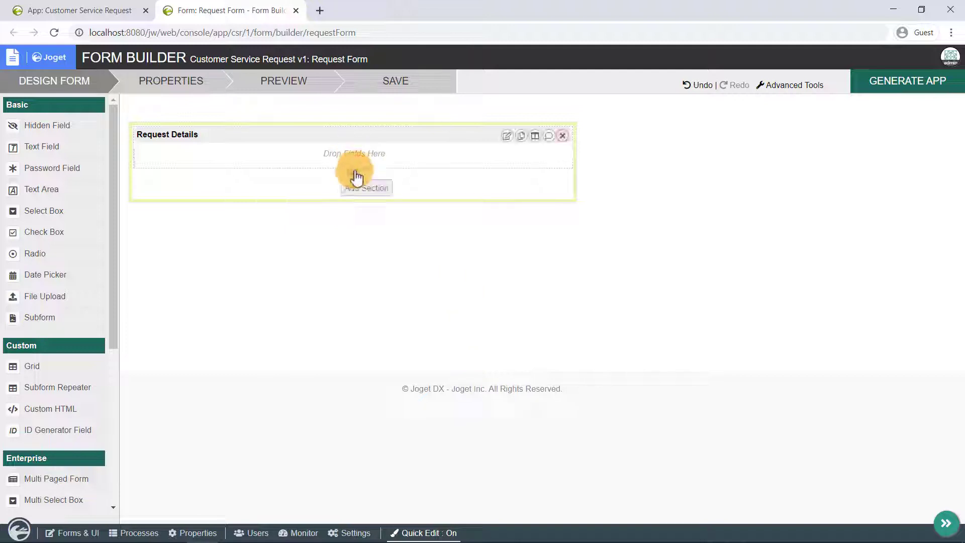
left_click(355, 177)
left_click(355, 230)
left_click_drag(373, 144, 372, 227)
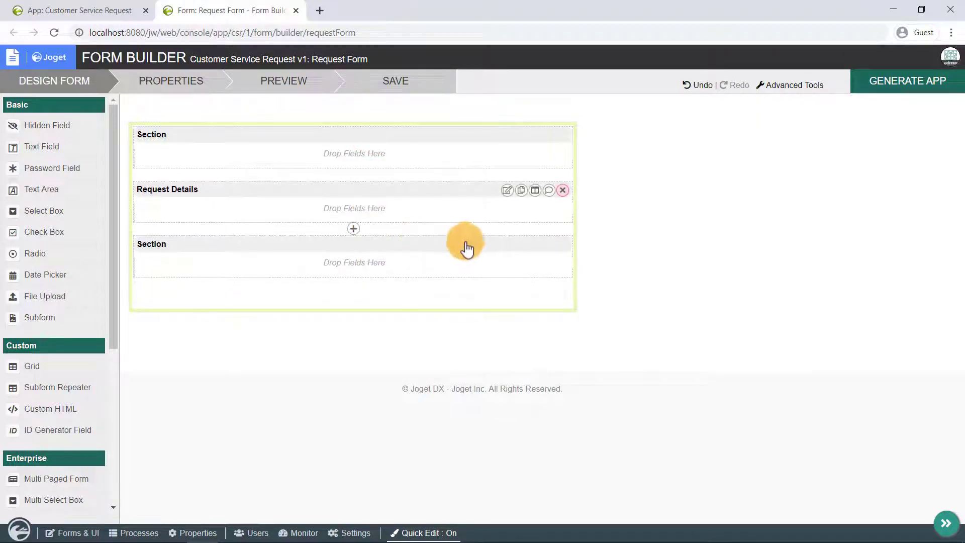
left_click(563, 235)
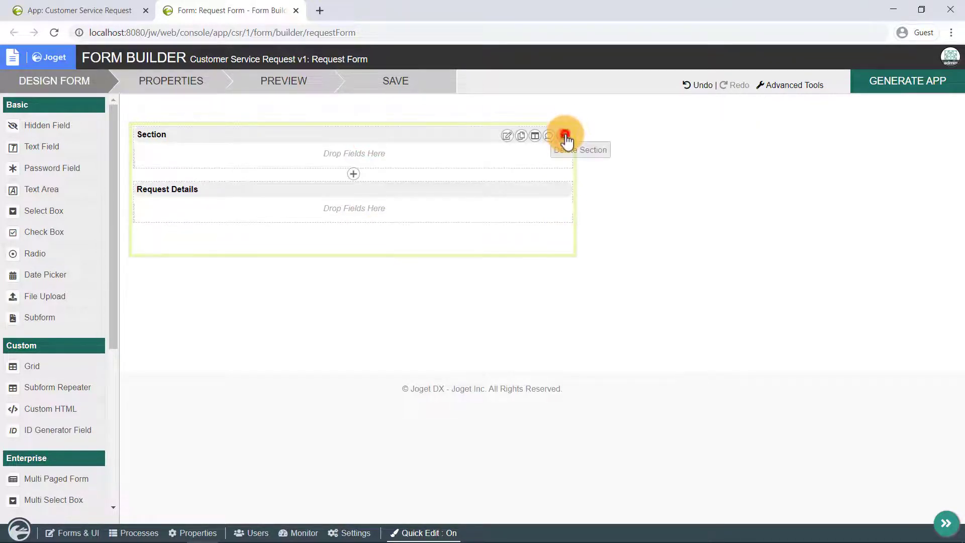
left_click(564, 135)
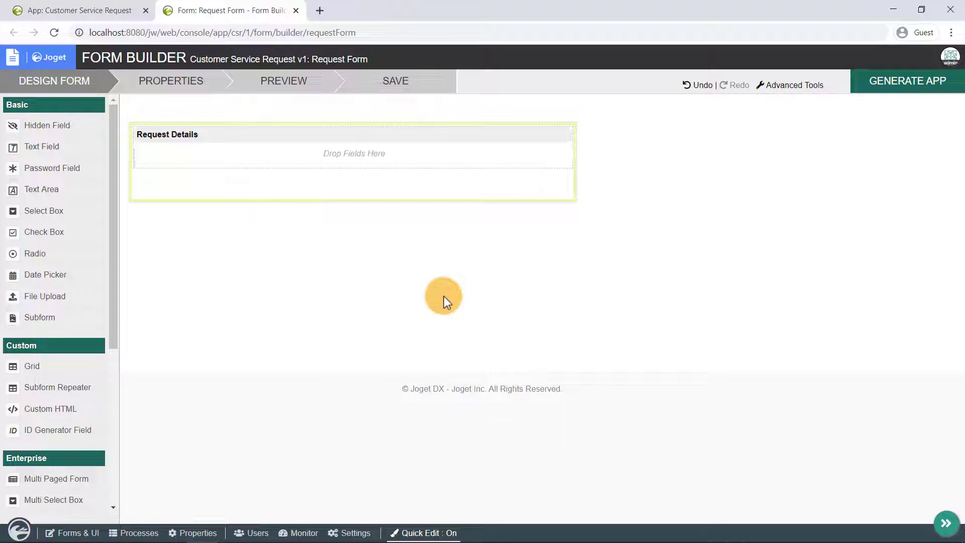
left_click_drag(71, 145, 277, 167)
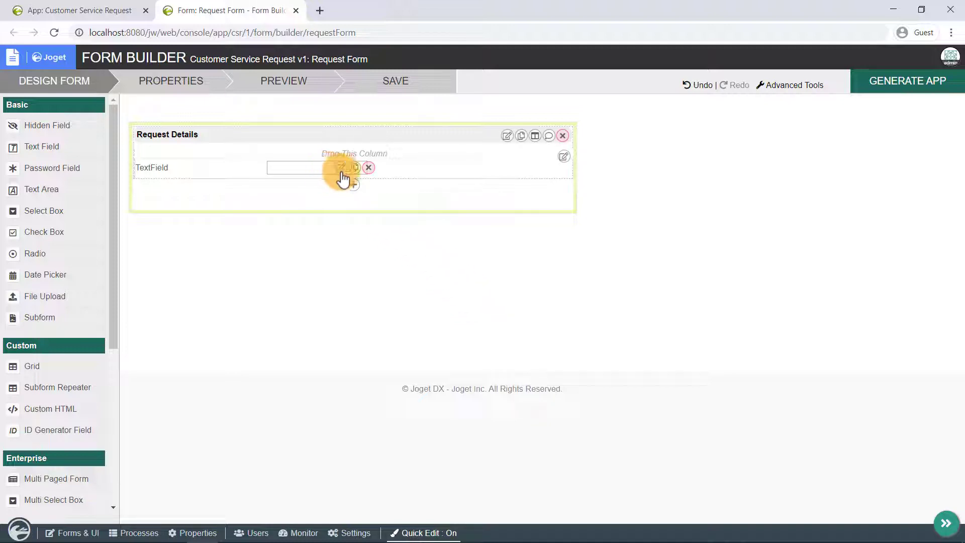
Give the text field the label 'Title' and the ID 'title'
left_click(341, 169)
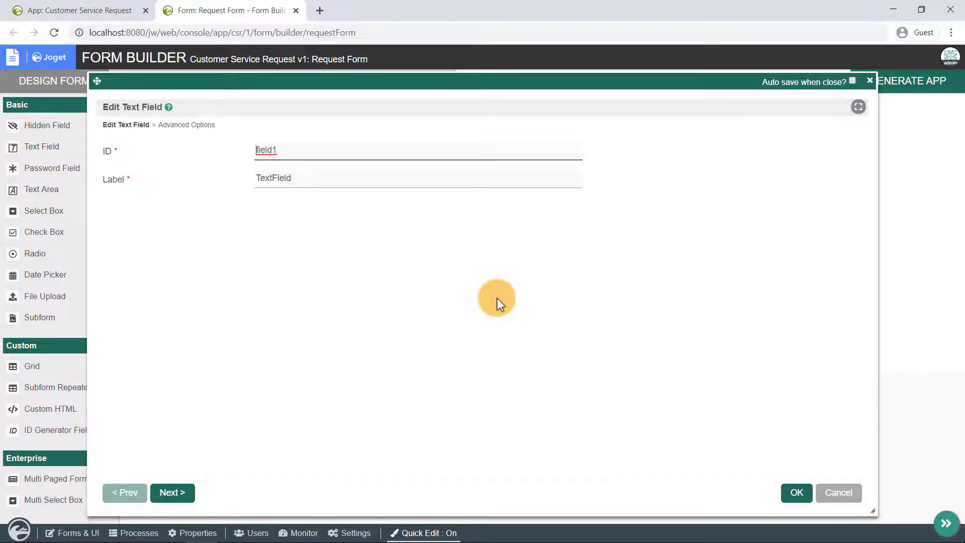
double_click(363, 178)
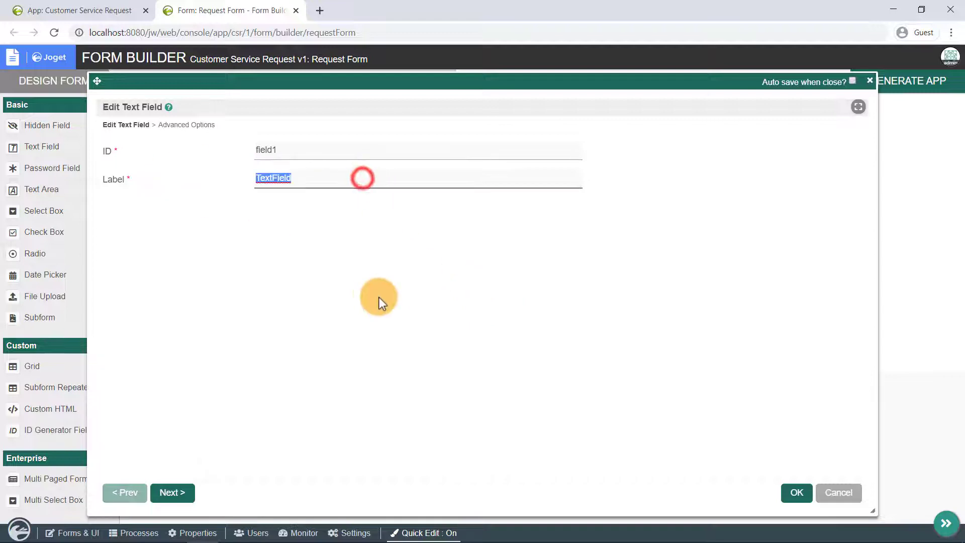
type("Tiel")
key("BackSpace")
type("tle")
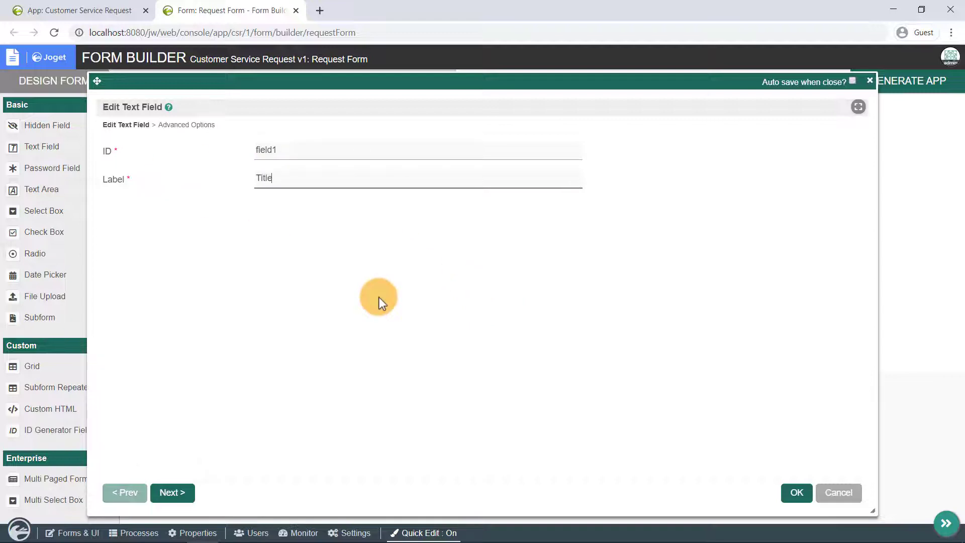
left_click(309, 149)
key("ctrl+a")
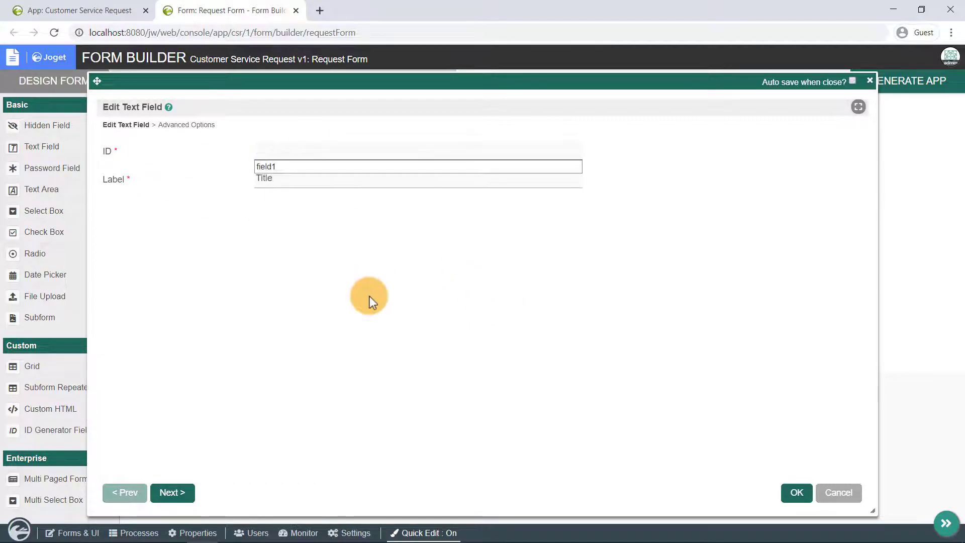
type("title")
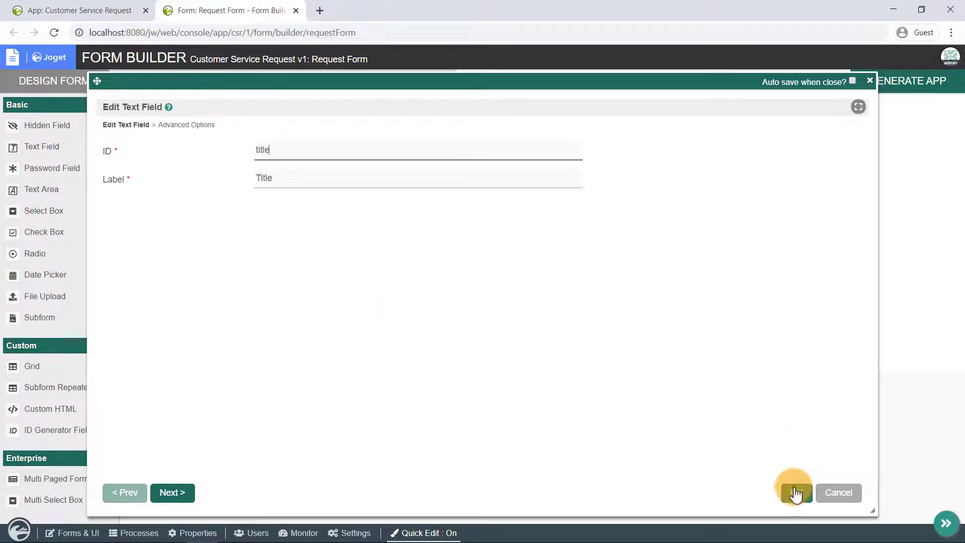
left_click(795, 492)
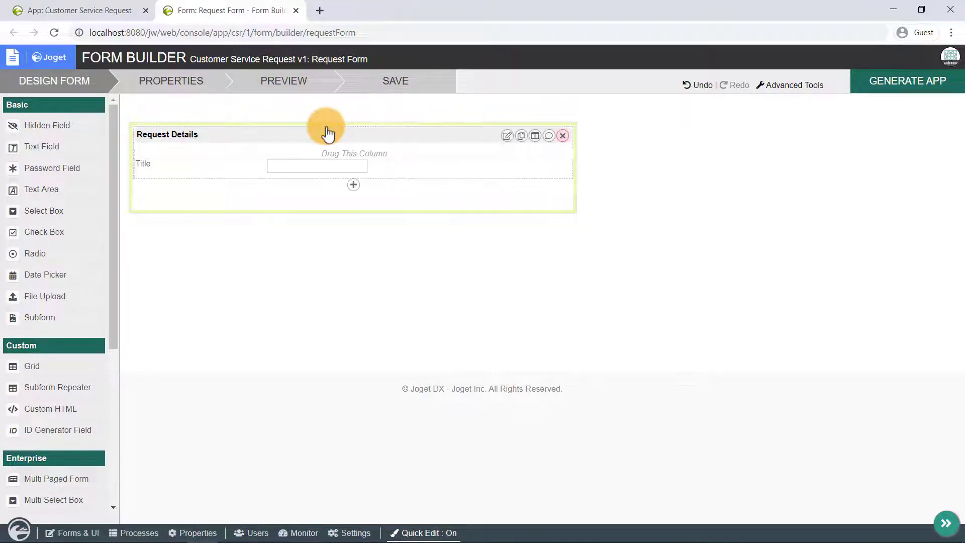
left_click(309, 89)
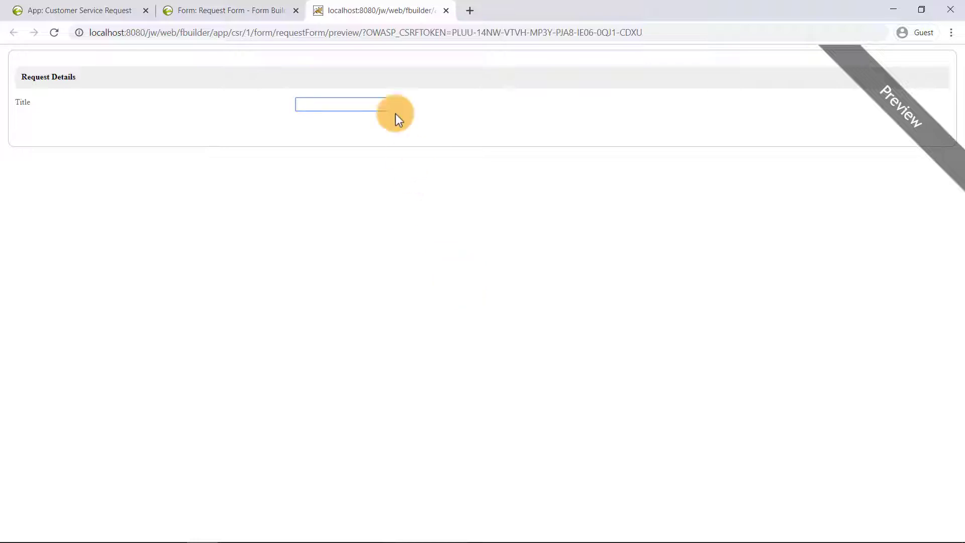
left_click(445, 11)
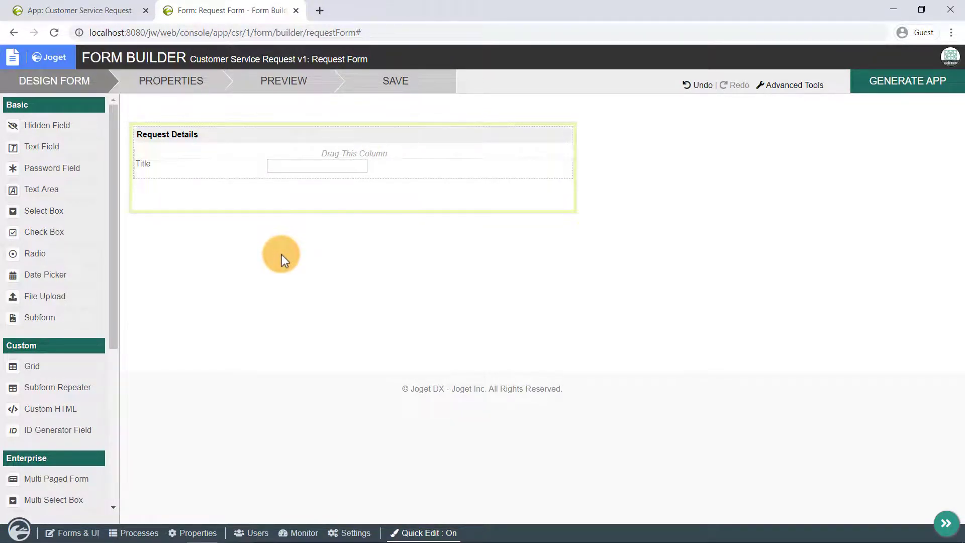
Add a Text Area with ID 'description' and label 'Description', then save the form
left_click_drag(71, 190, 308, 208)
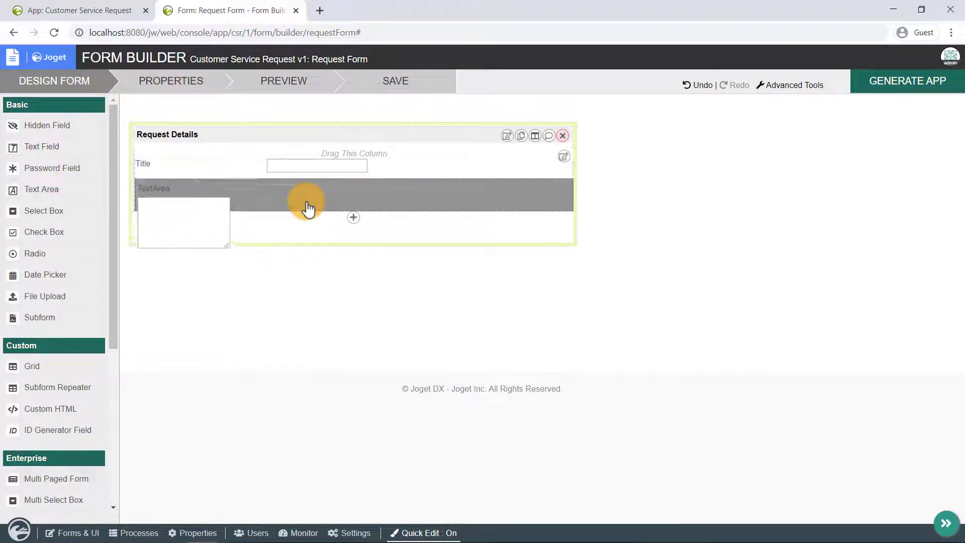
left_click(340, 188)
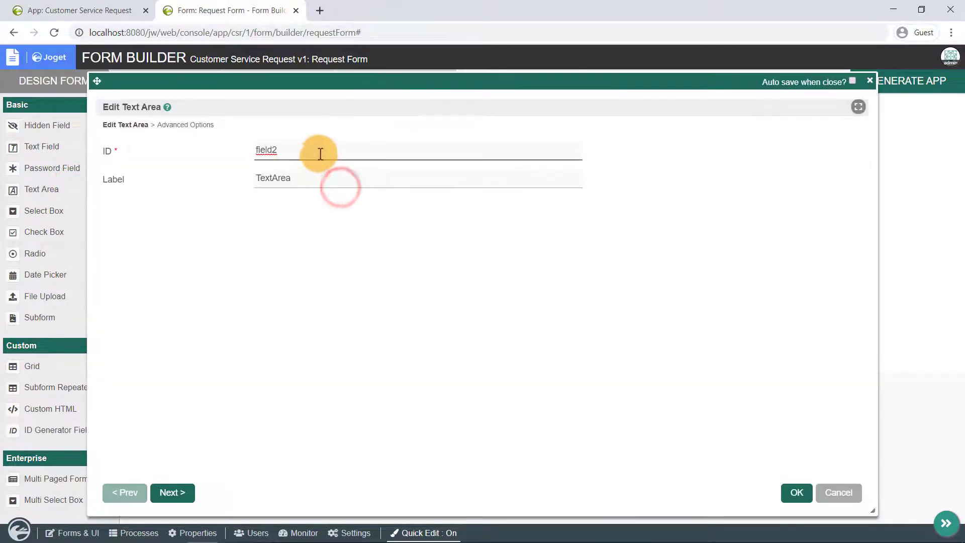
double_click(319, 151)
type("description")
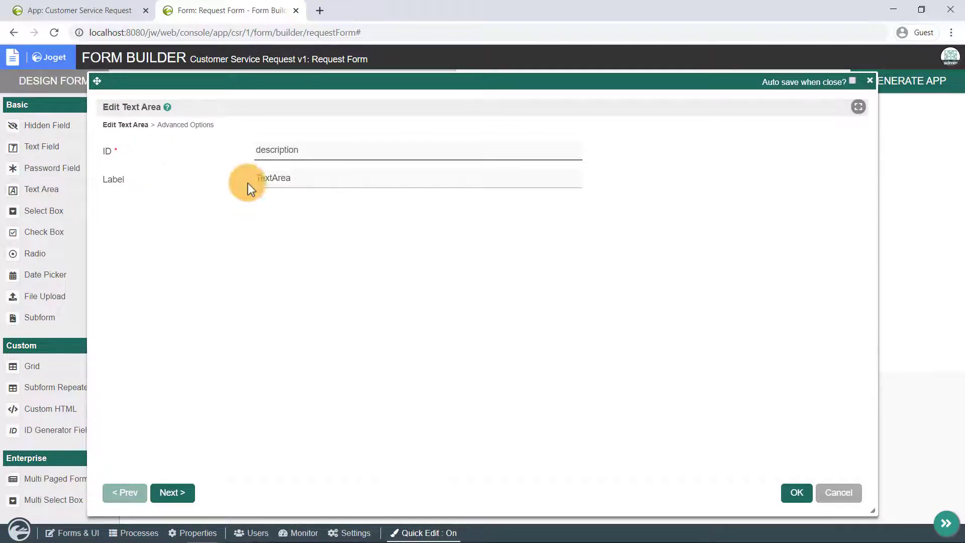
left_click(363, 177)
double_click(362, 178)
type("Description")
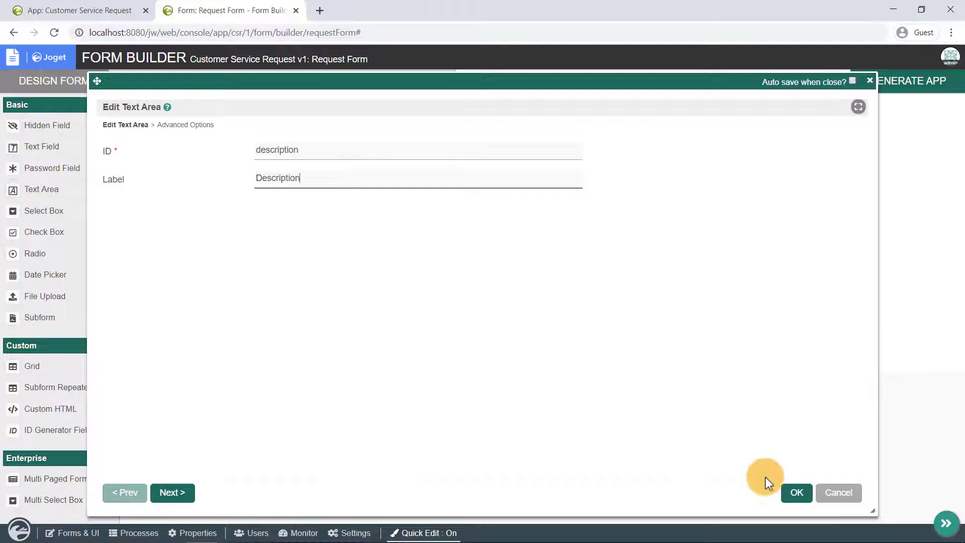
left_click(792, 492)
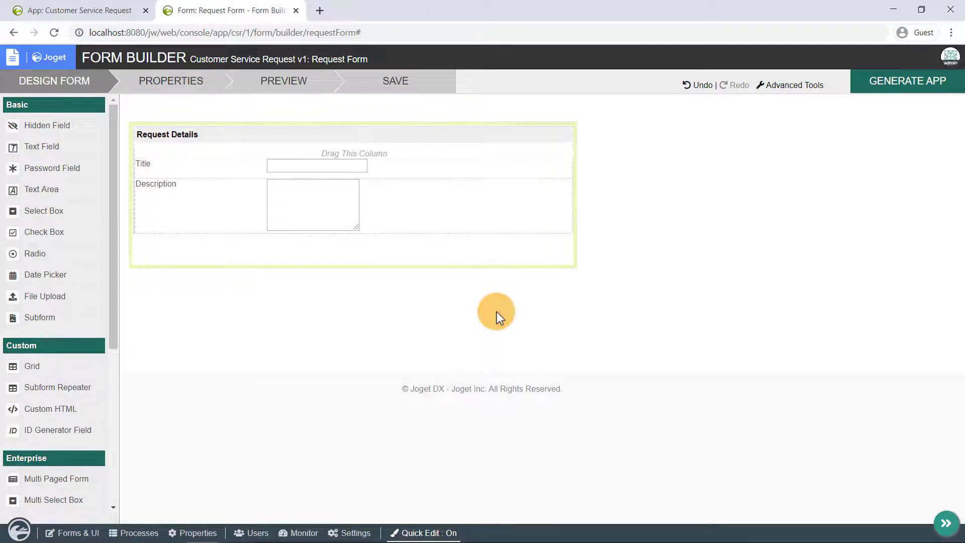
left_click(443, 86)
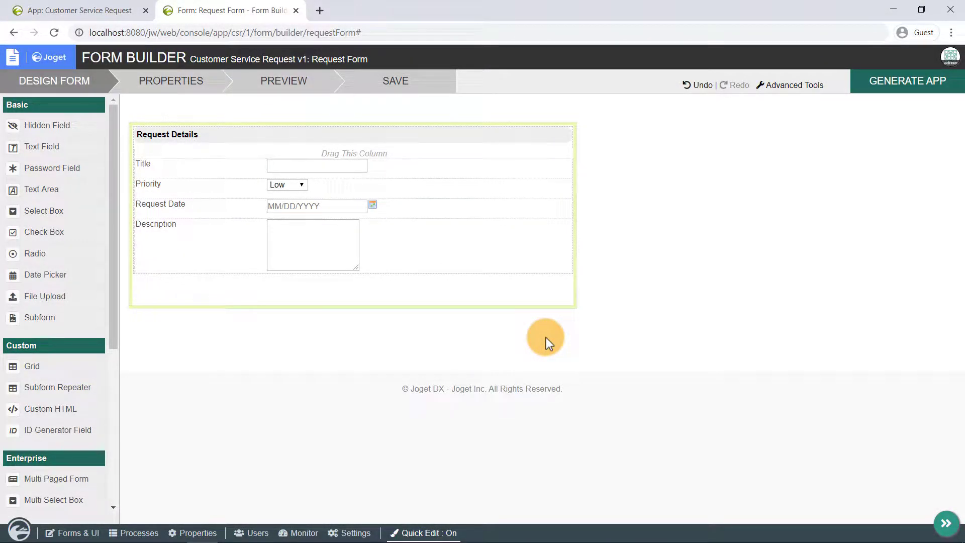
Save the Request Form with its new Priority and Request Date fields
left_click(410, 75)
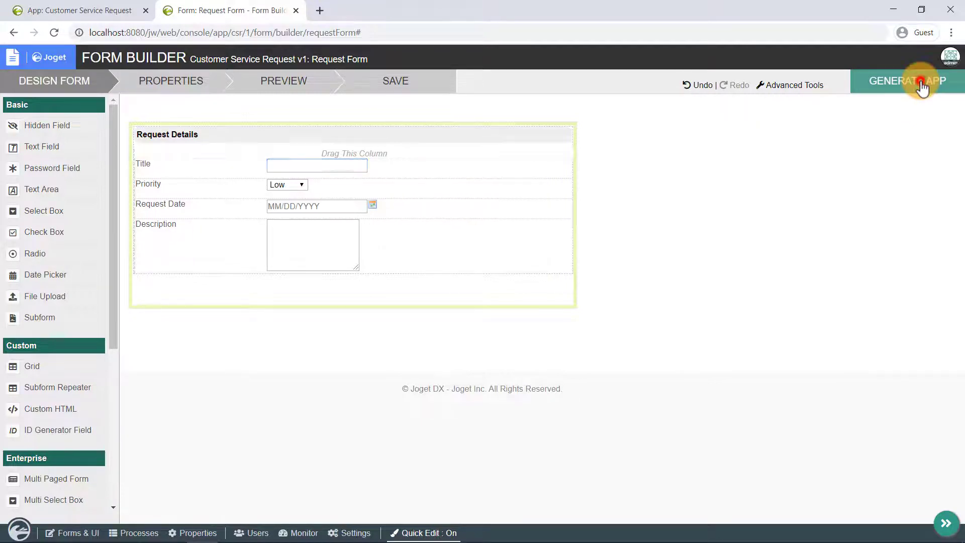
In App Generator, generate a datalist, CRUD pages and an Assignment Process from Request Form
left_click(922, 86)
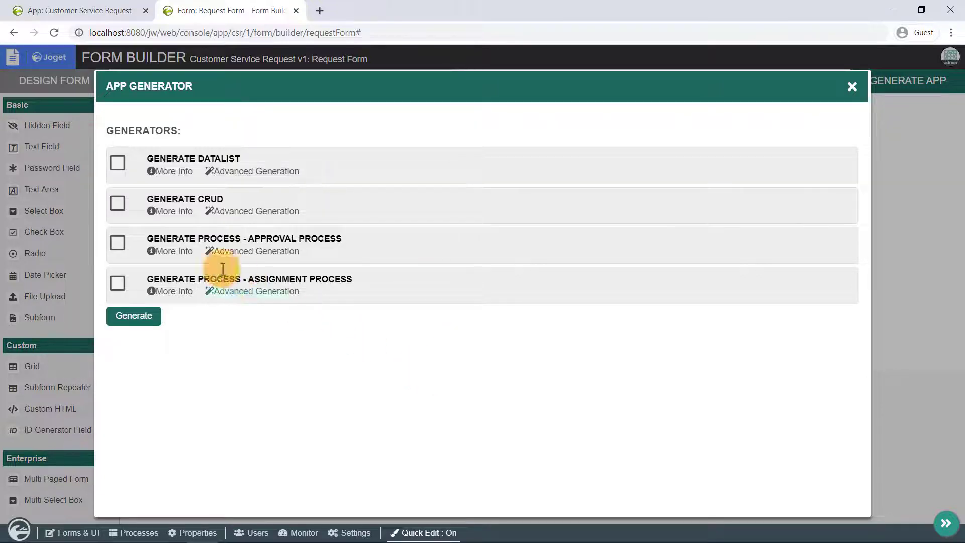
left_click(174, 251)
scroll(266, 331, "down", 3)
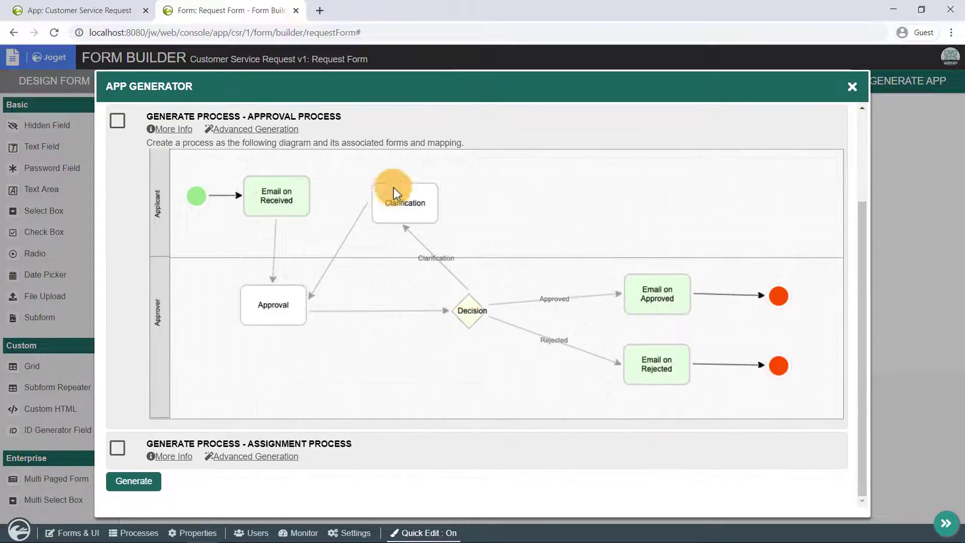
scroll(227, 400, "up", 5)
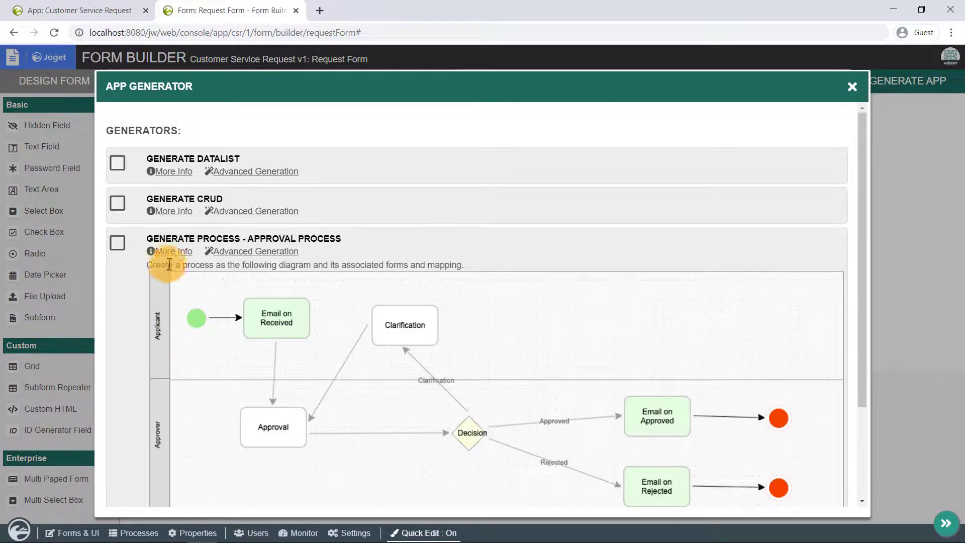
left_click(173, 253)
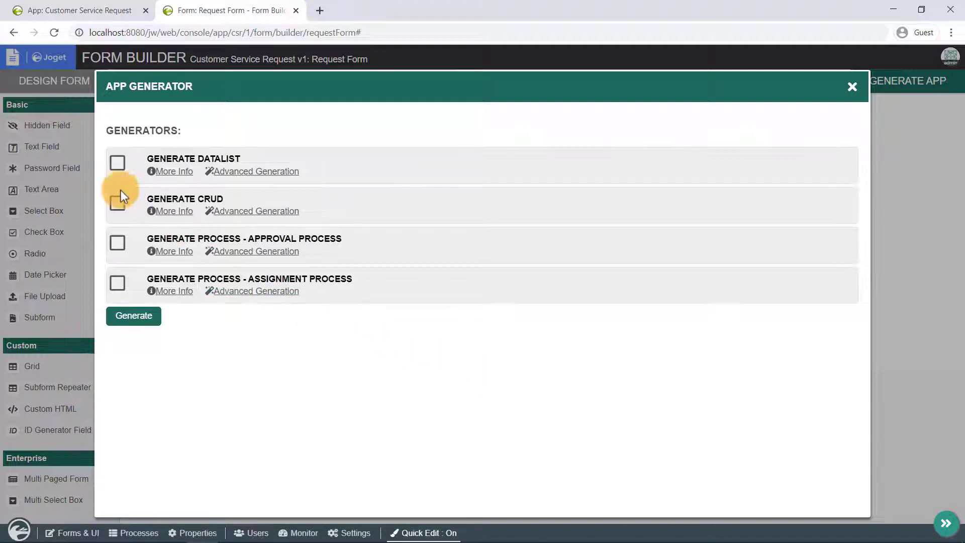
left_click(120, 163)
left_click(118, 206)
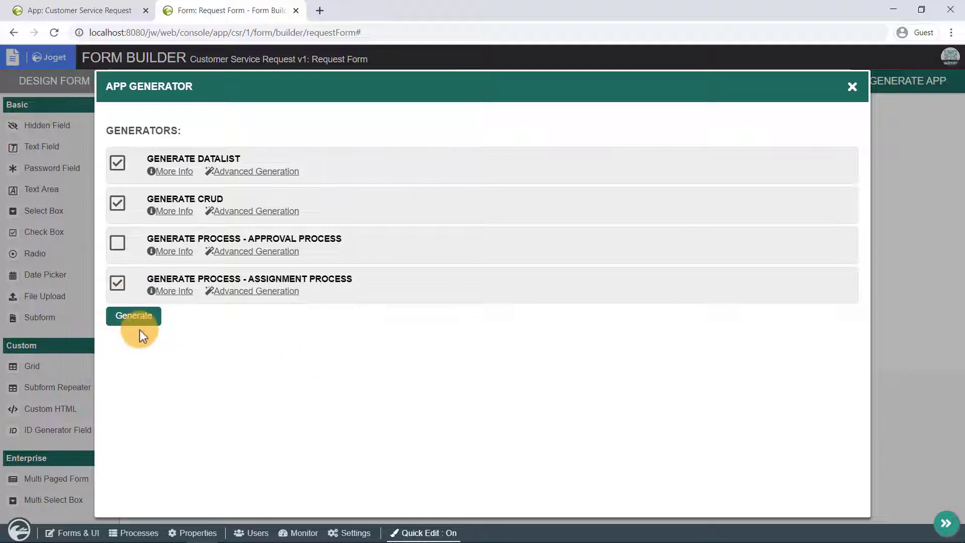
left_click(134, 315)
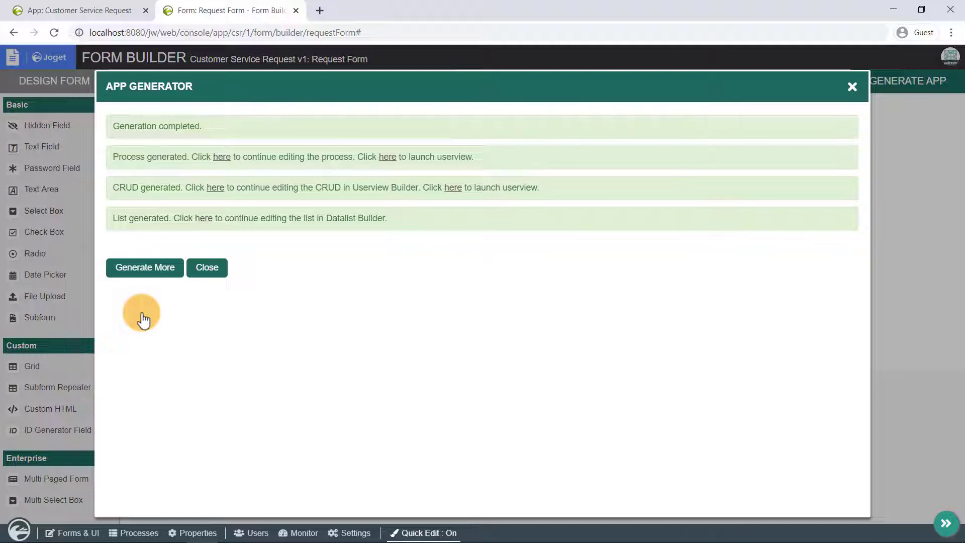
Close the Form Builder, review the Request Form Assignment Process, and reload to reach the App Center
left_click(297, 10)
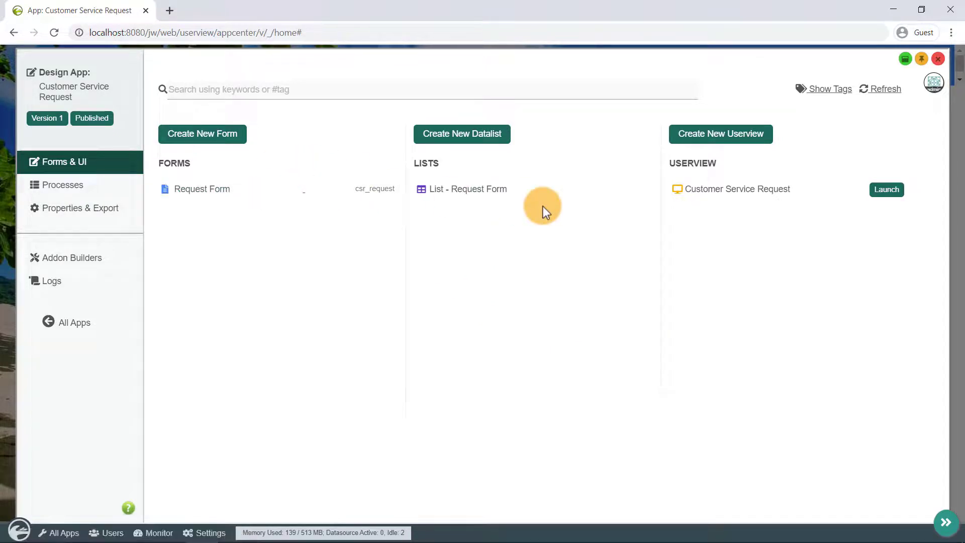
left_click(79, 191)
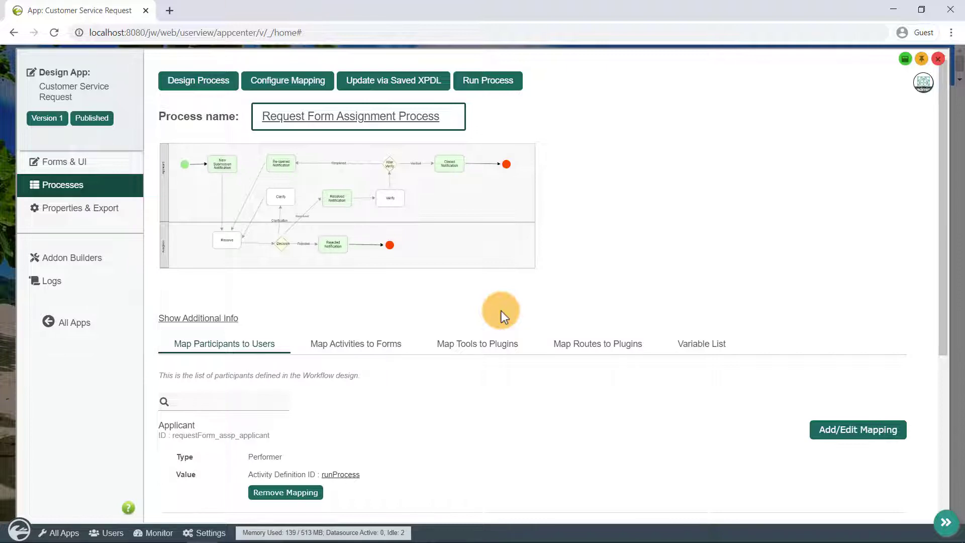
left_click(51, 35)
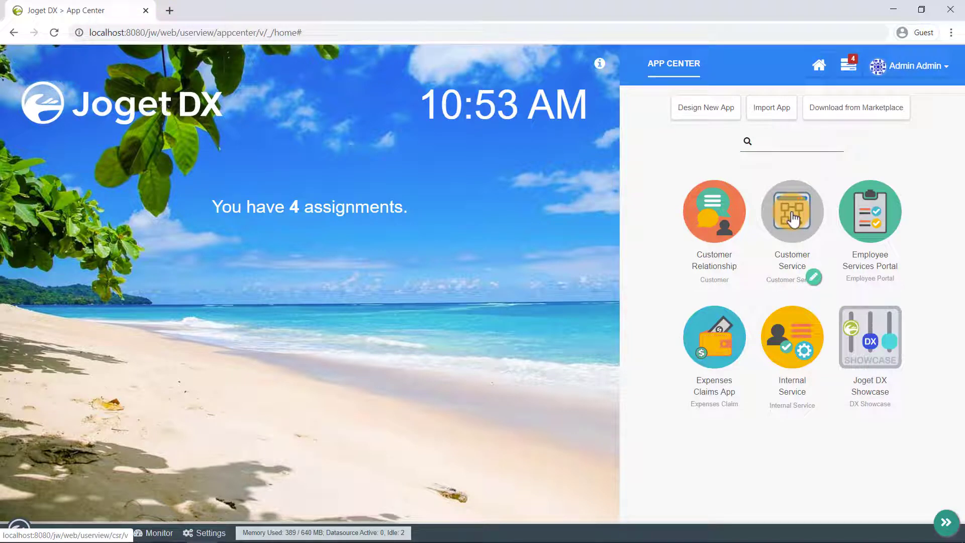
Launch the Customer Service app and start a new record from the Manage Request Form list
left_click(793, 219)
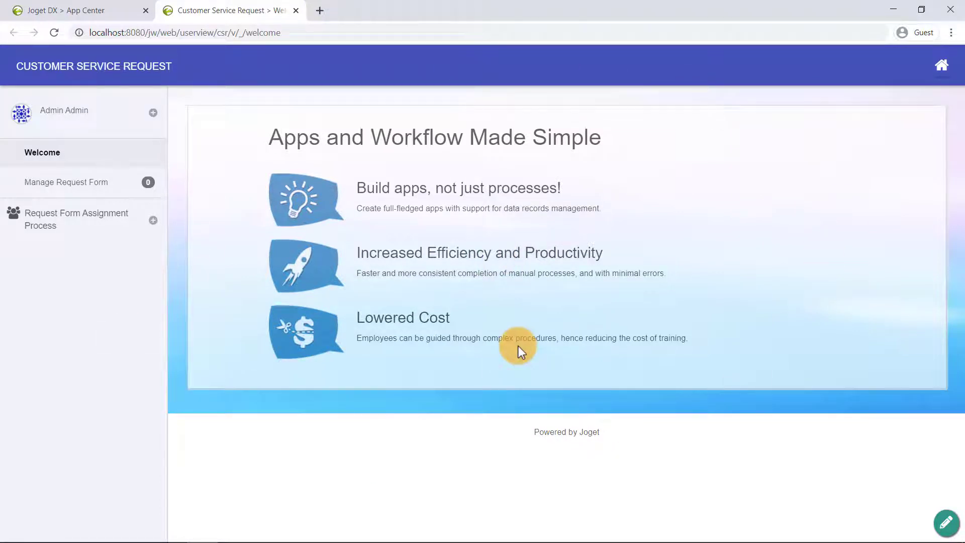
left_click(66, 186)
left_click(216, 270)
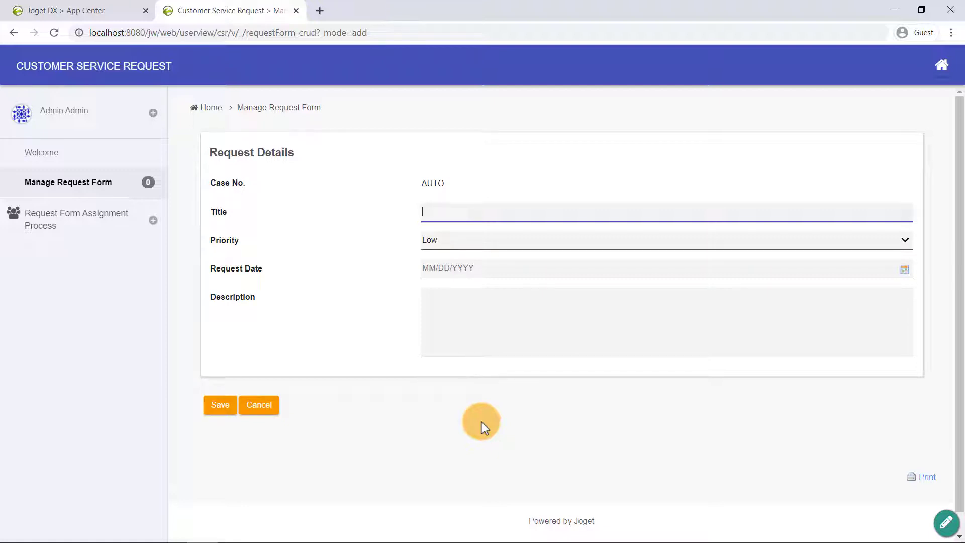
Submit request 'Feature ONE', High priority, dated 01/20/2020, described 'I need this feature quick!'
left_click(60, 226)
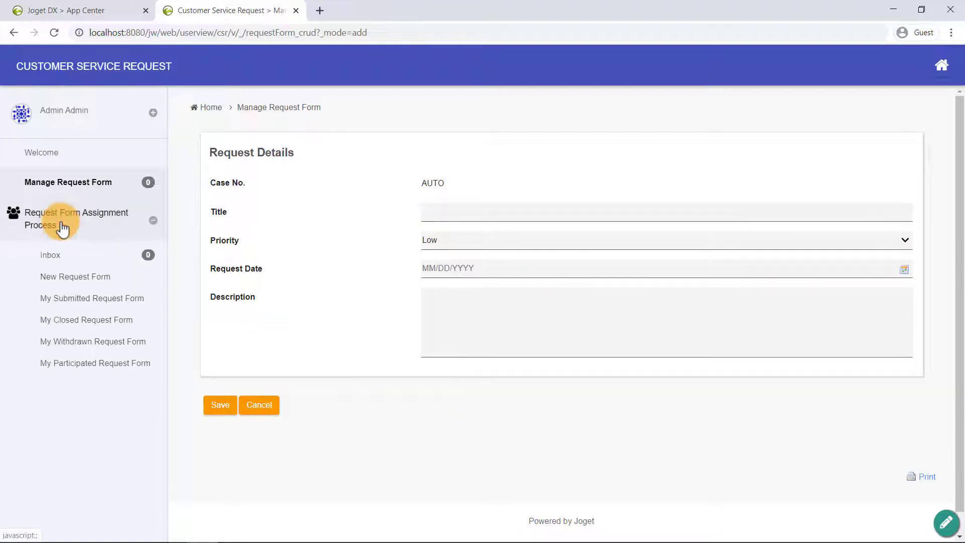
left_click(83, 287)
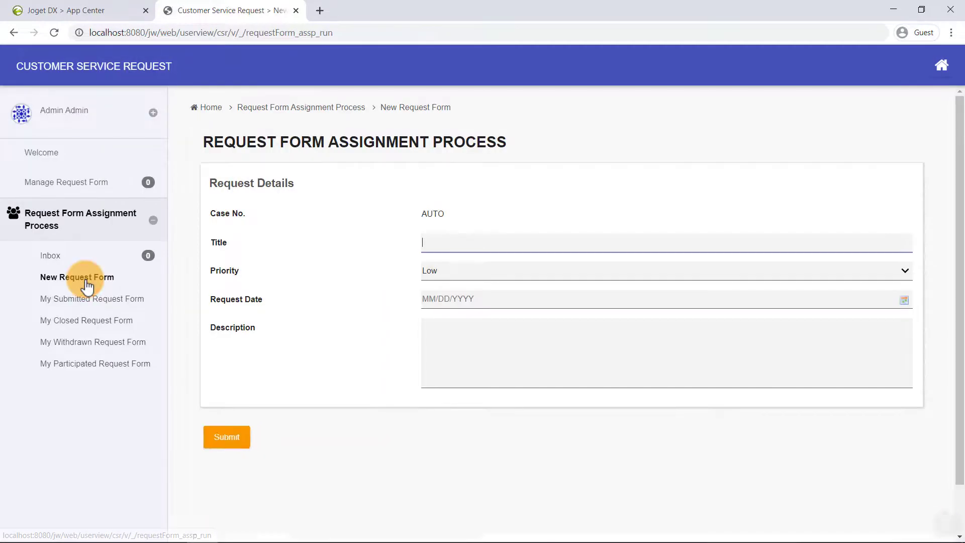
left_click(469, 242)
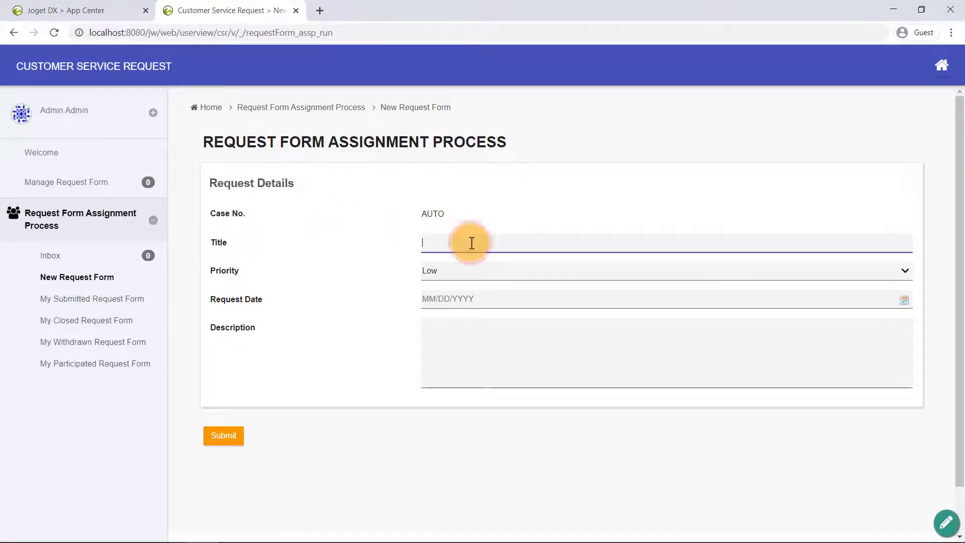
type("Feature ONE")
left_click(469, 276)
left_click(462, 304)
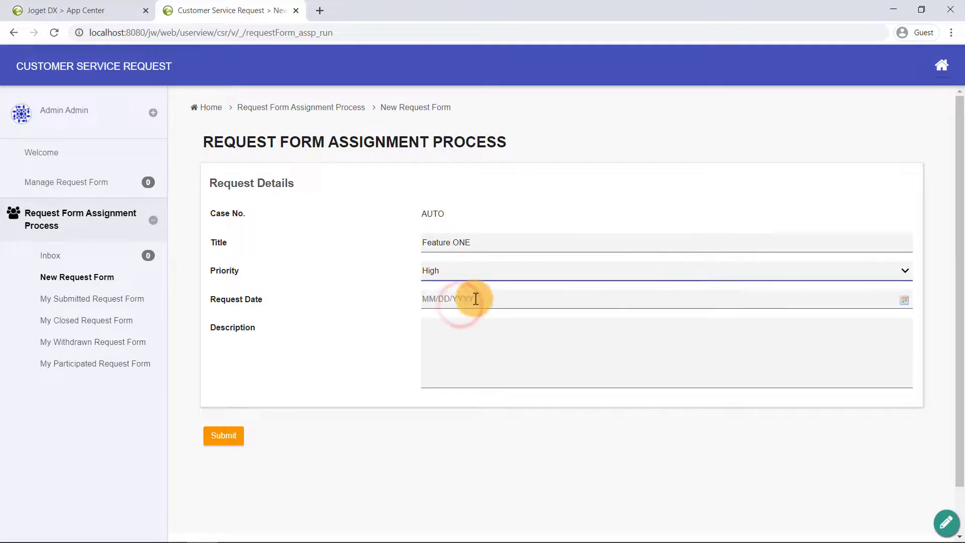
left_click(473, 299)
left_click(455, 405)
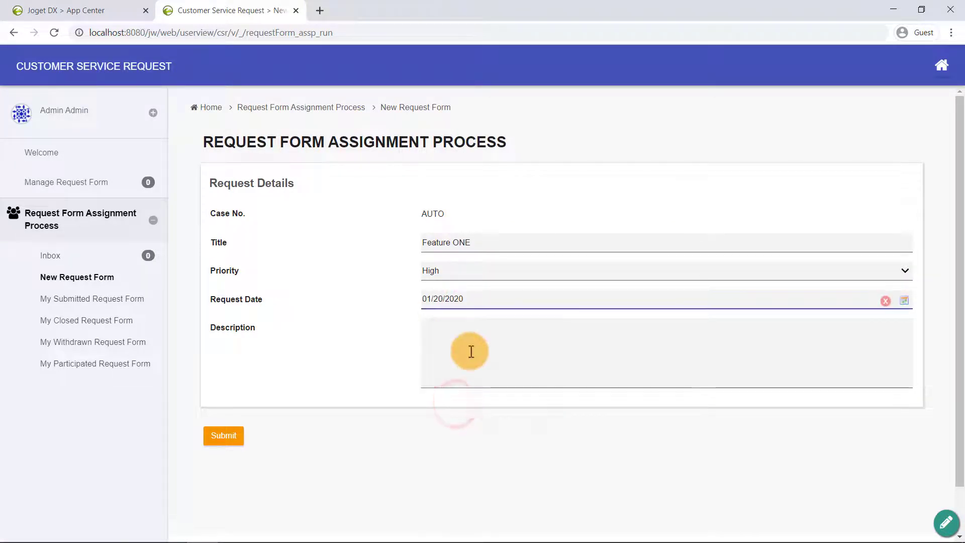
left_click(469, 350)
type("I need this feature quick!")
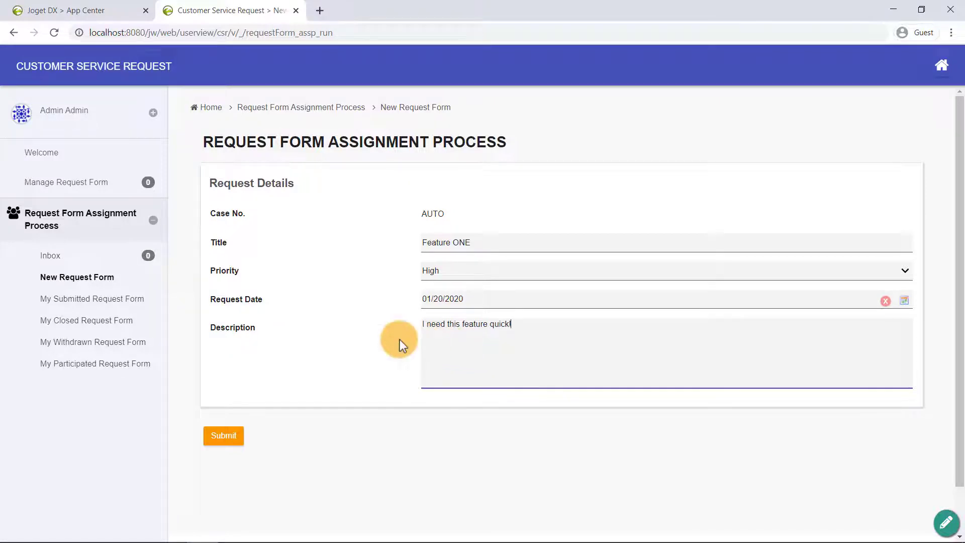
left_click(223, 436)
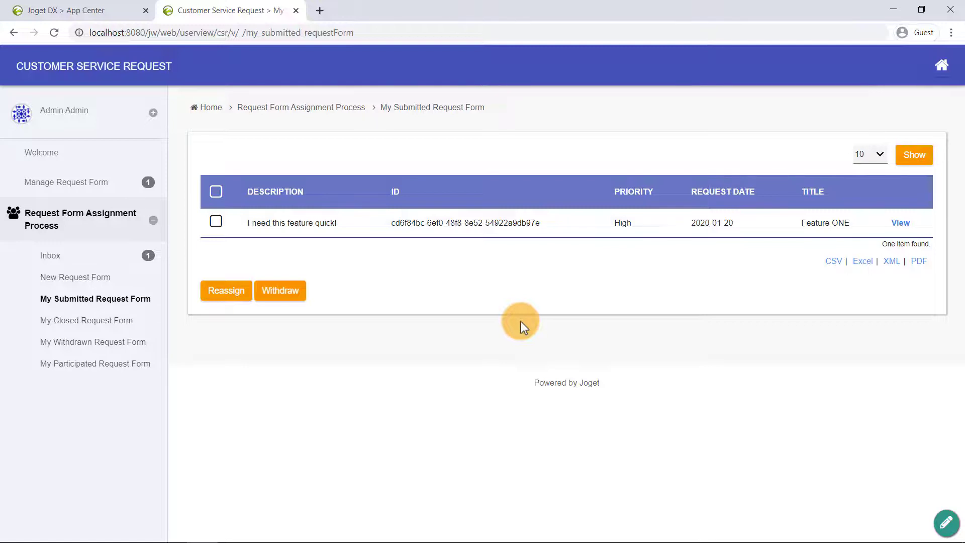
Switch Quick Edit on in the admin bar and view the Feature ONE request details
left_click(946, 525)
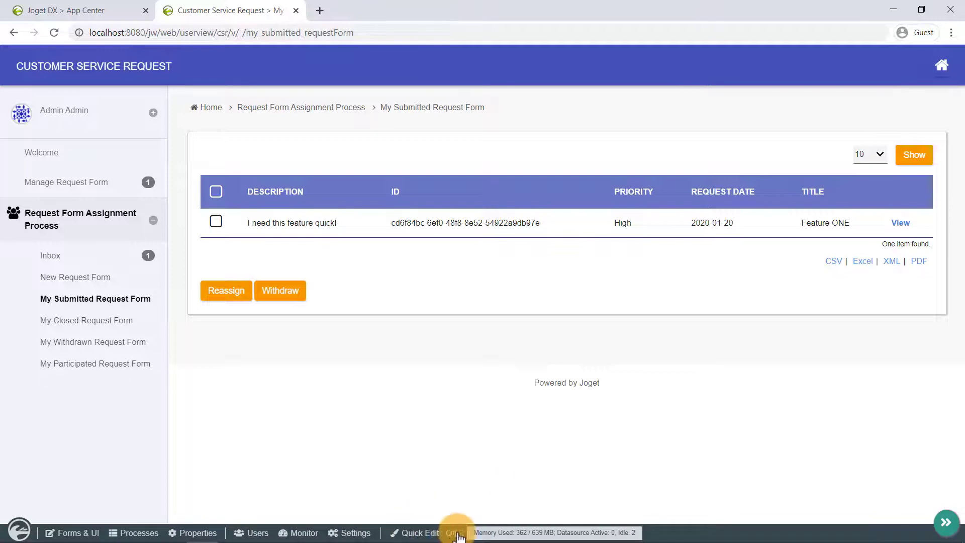
left_click(433, 533)
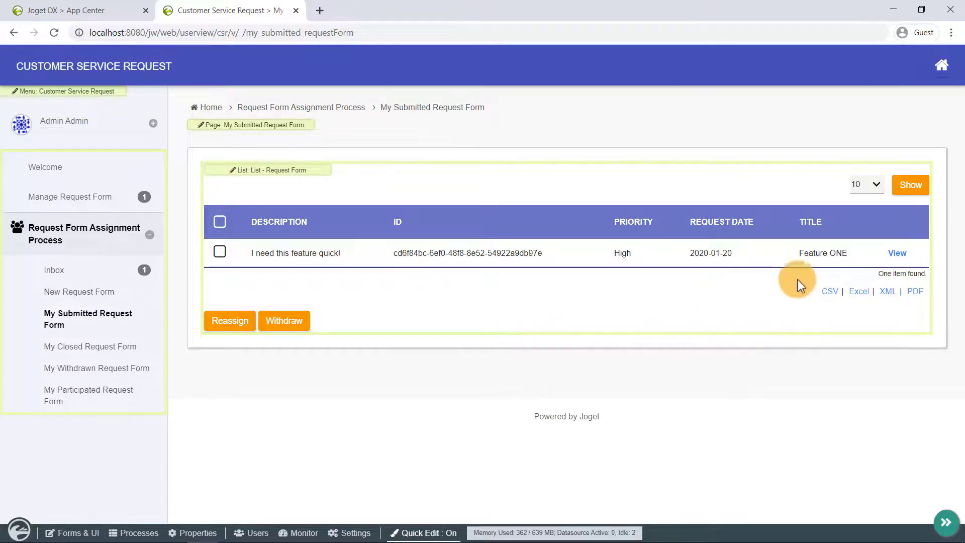
left_click(898, 253)
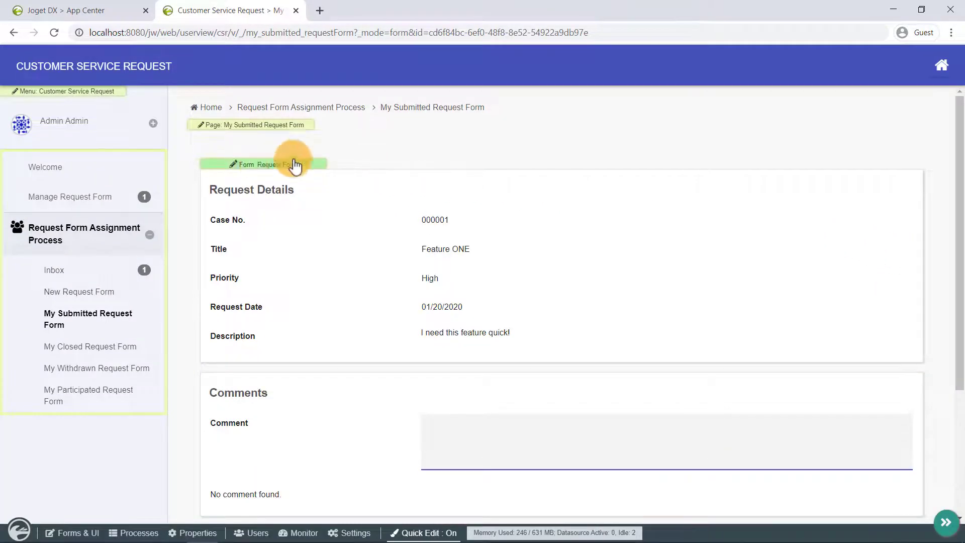
Open 'Form: Request Form' in the Form Builder via its quick-edit label, then turn Quick Edit off
left_click(318, 168)
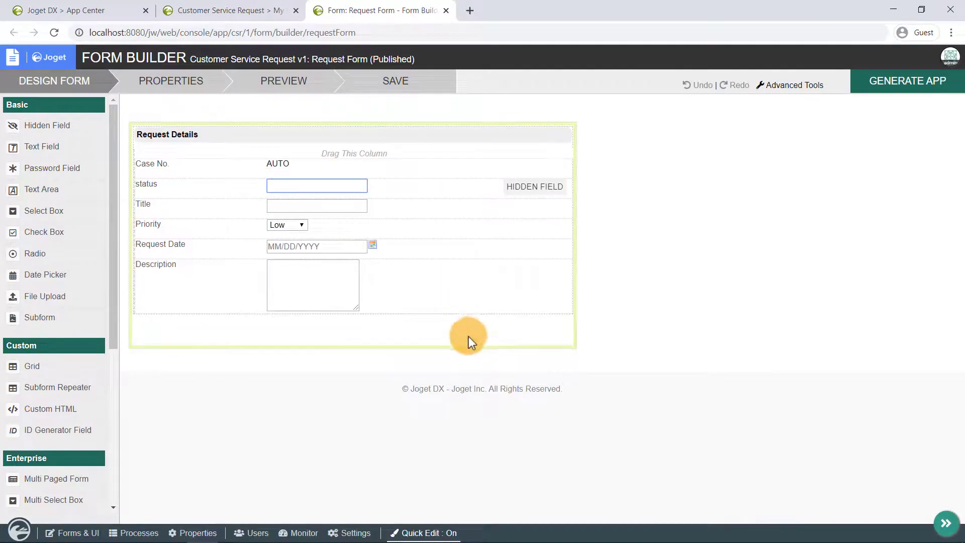
left_click(429, 532)
left_click(942, 525)
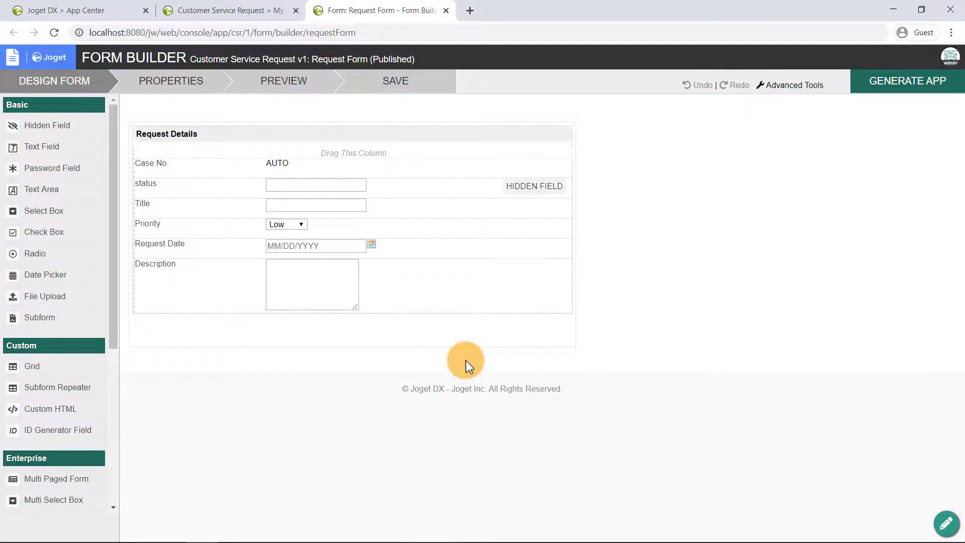
Give the Title field a Default Validator with Mandatory ticked in its advanced options
left_click(342, 206)
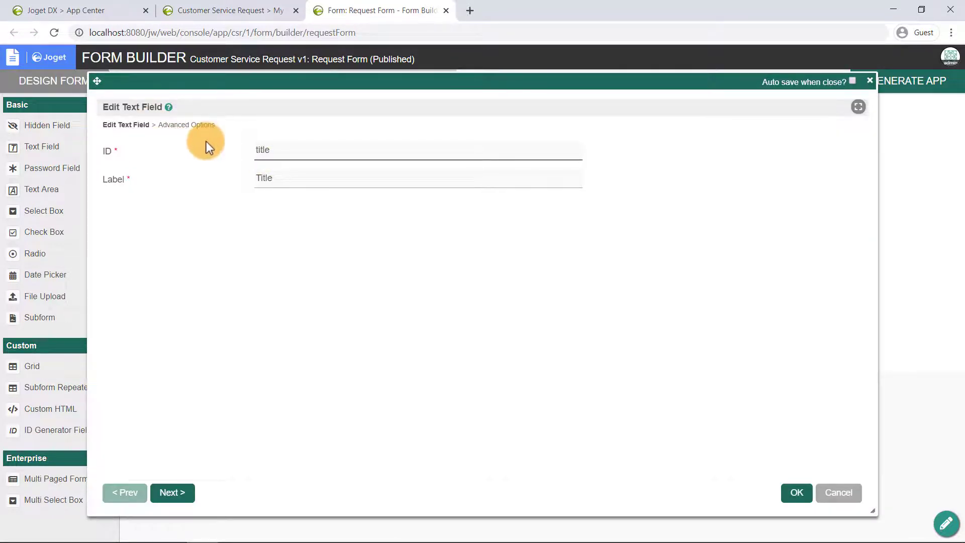
left_click(197, 124)
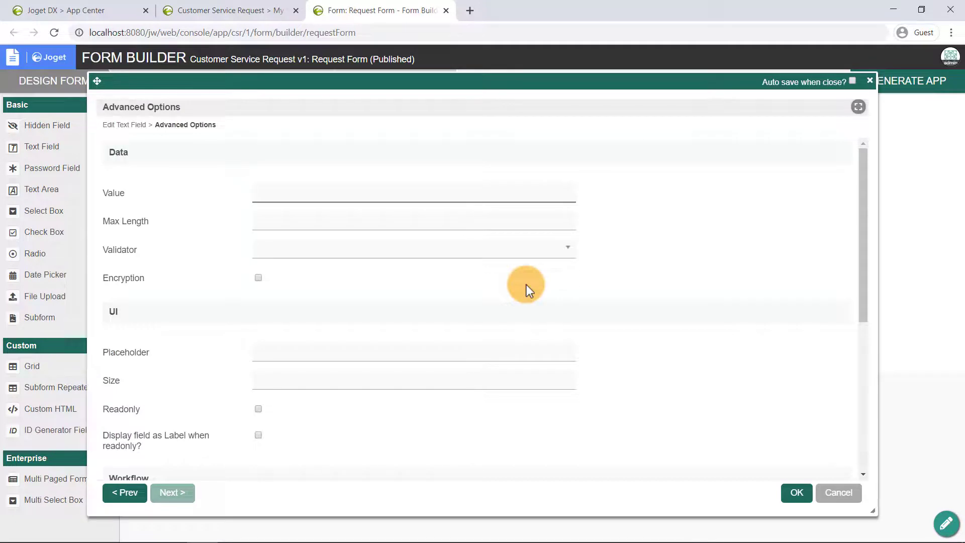
left_click(466, 255)
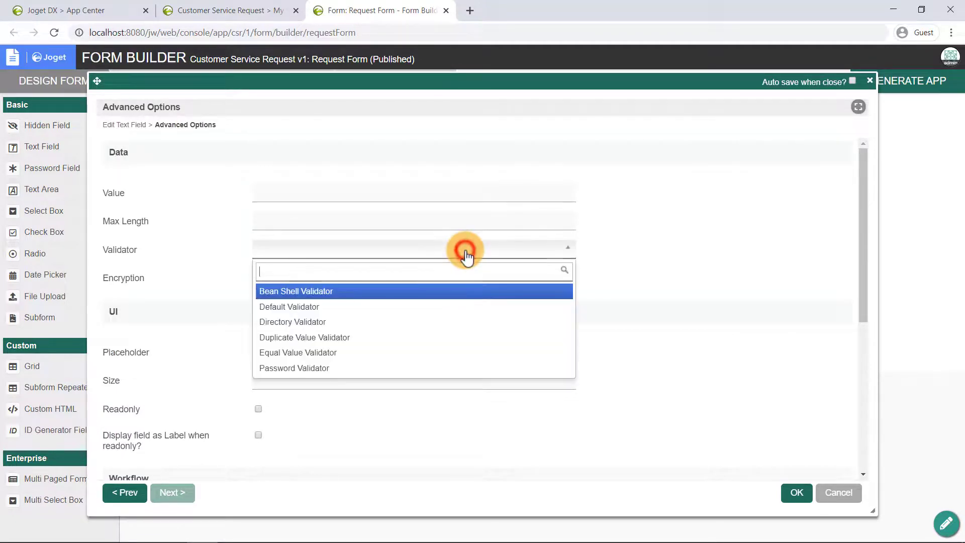
left_click(341, 313)
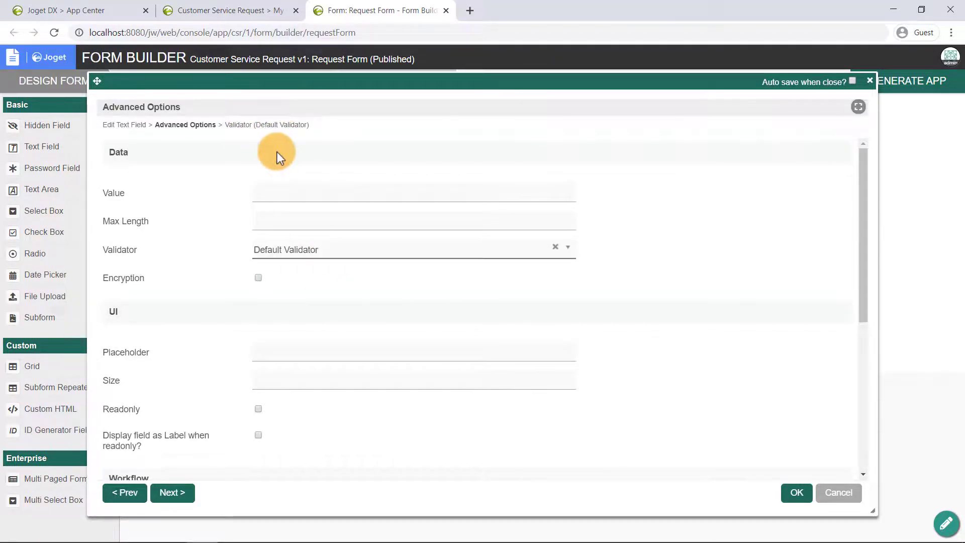
left_click(278, 128)
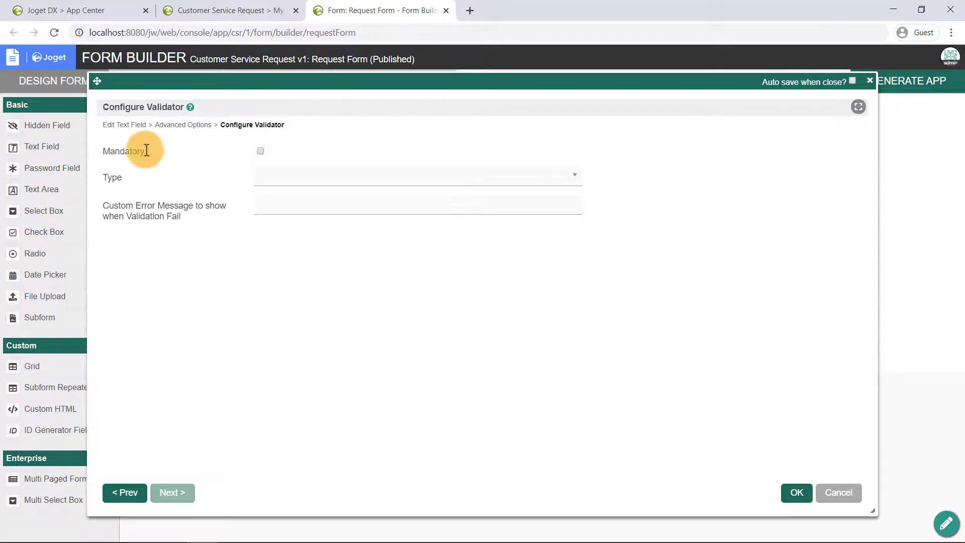
left_click(261, 151)
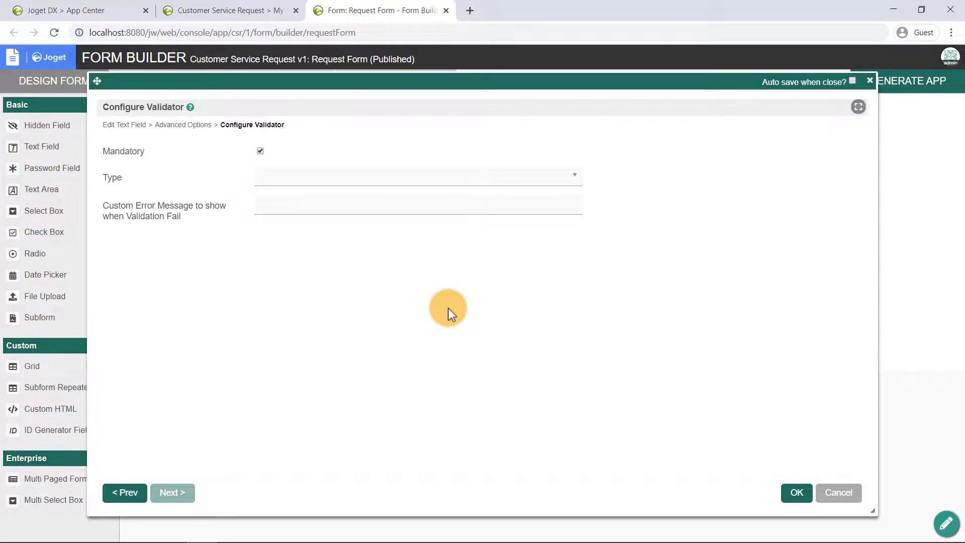
left_click(797, 493)
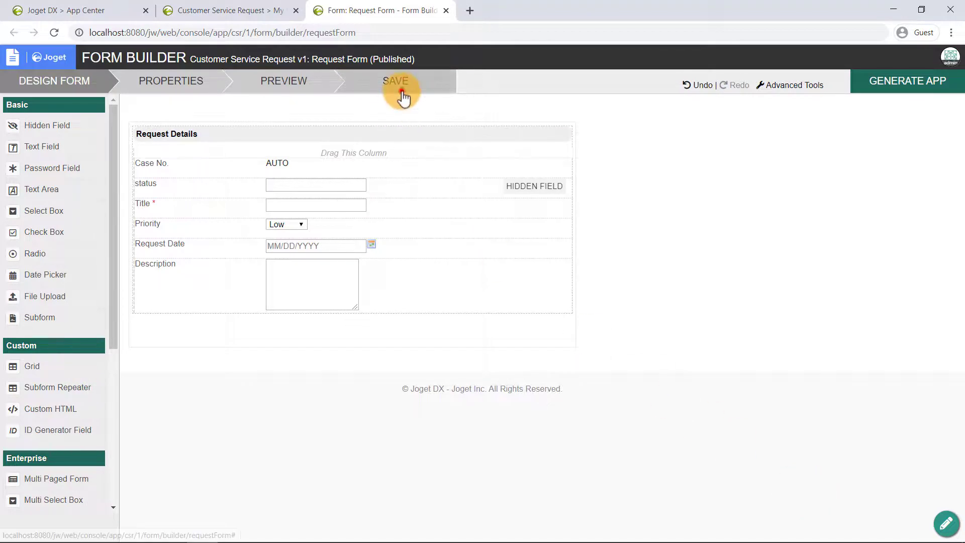
Save the Request Form, close the builder, hide the admin bar, and show the Inbox
left_click(401, 95)
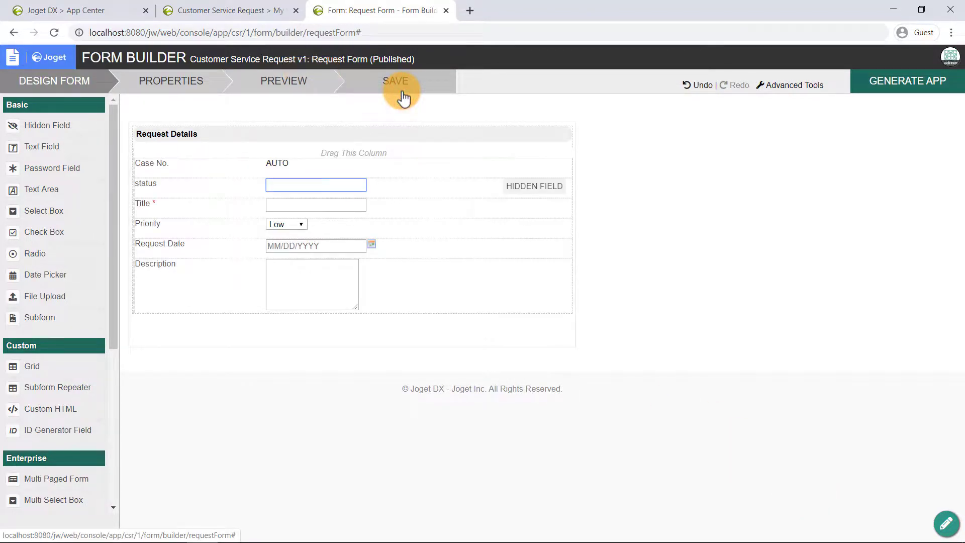
left_click(446, 11)
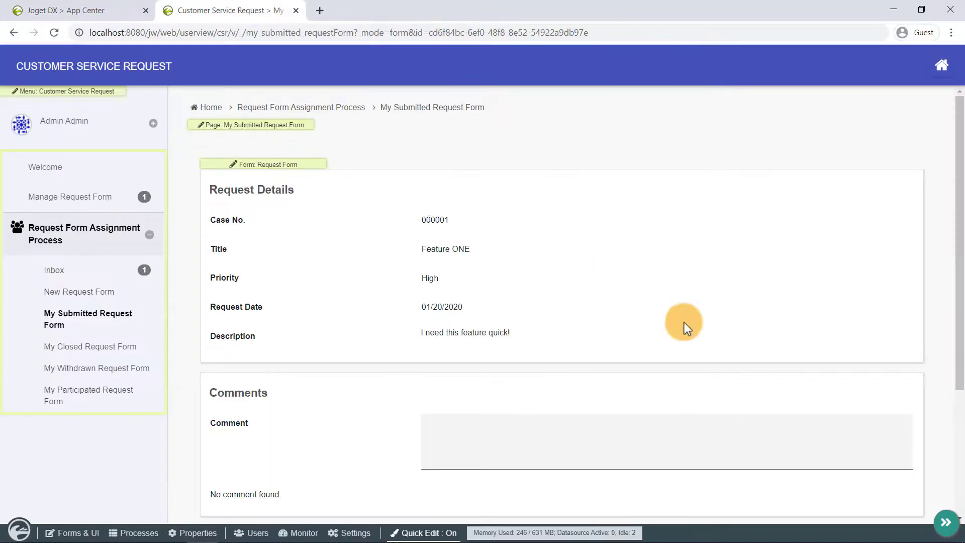
left_click(946, 523)
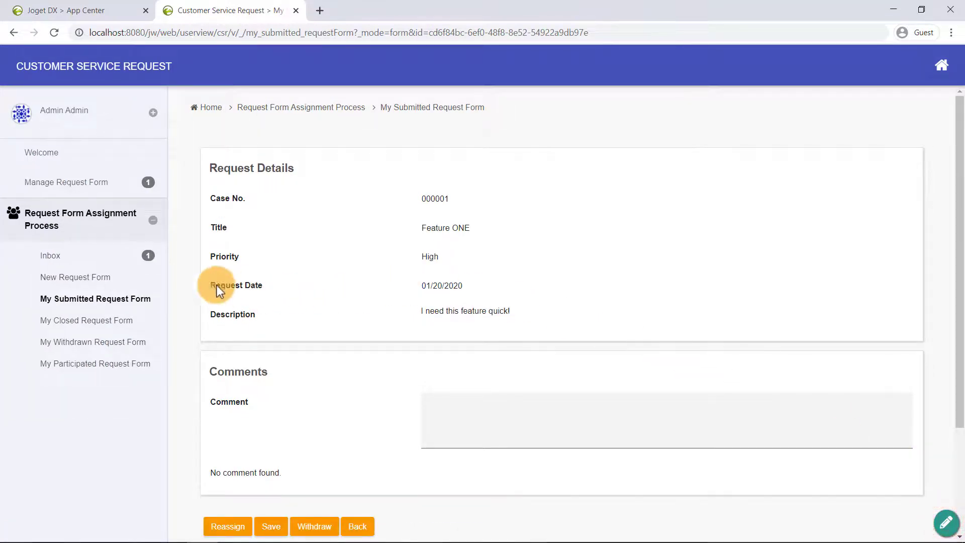
left_click(48, 258)
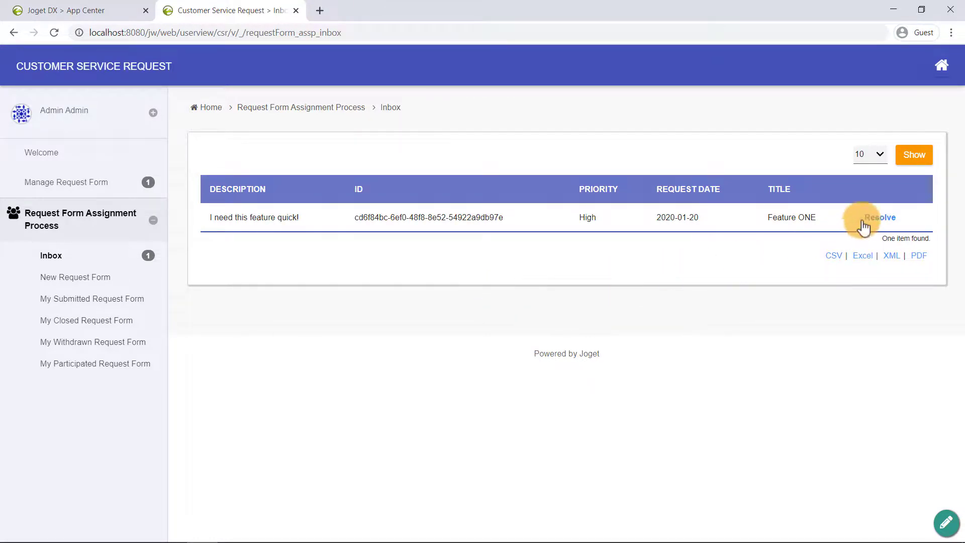
Open the Feature ONE resolve task from the Inbox and inspect its title
left_click(894, 221)
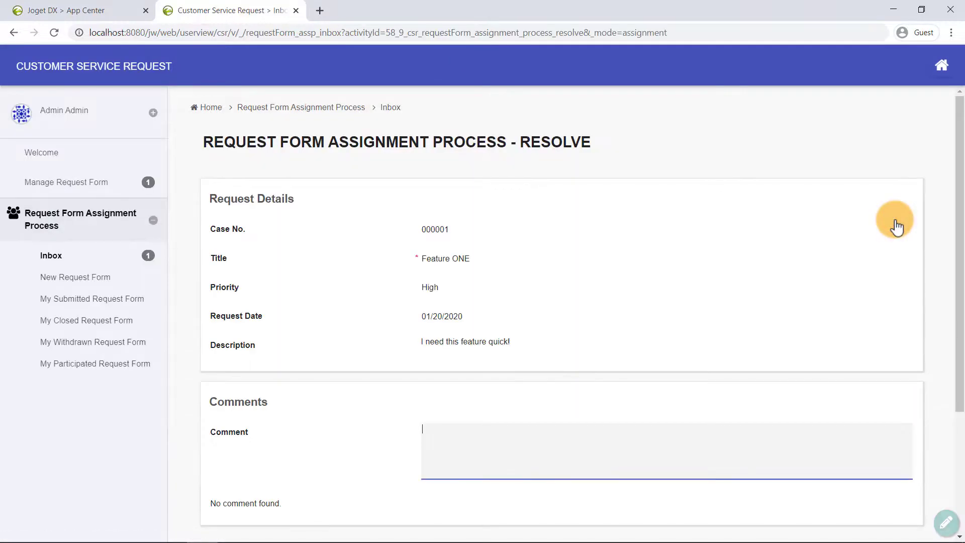
left_click_drag(408, 261, 541, 255)
left_click(478, 262)
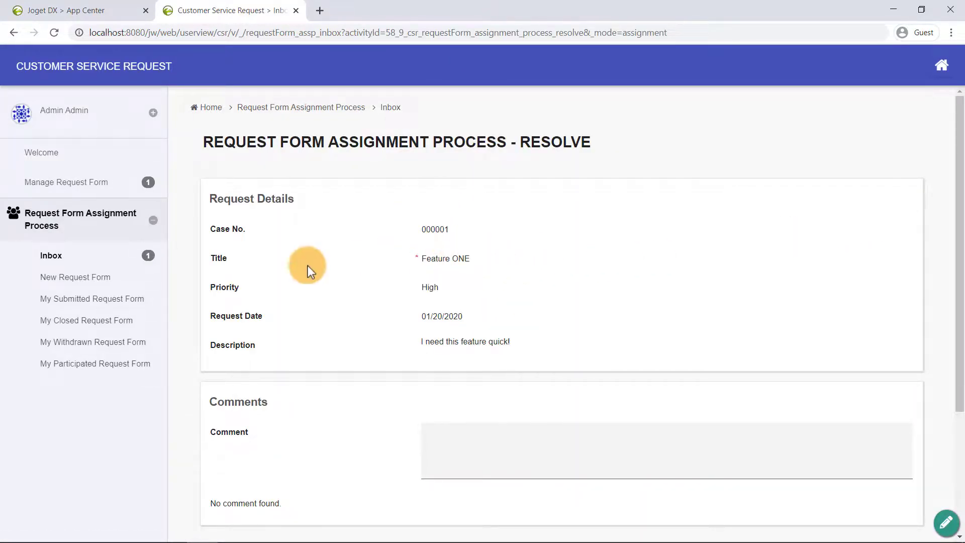
Check the blank New Request Form's required Title field, then return to the App Center
left_click(97, 277)
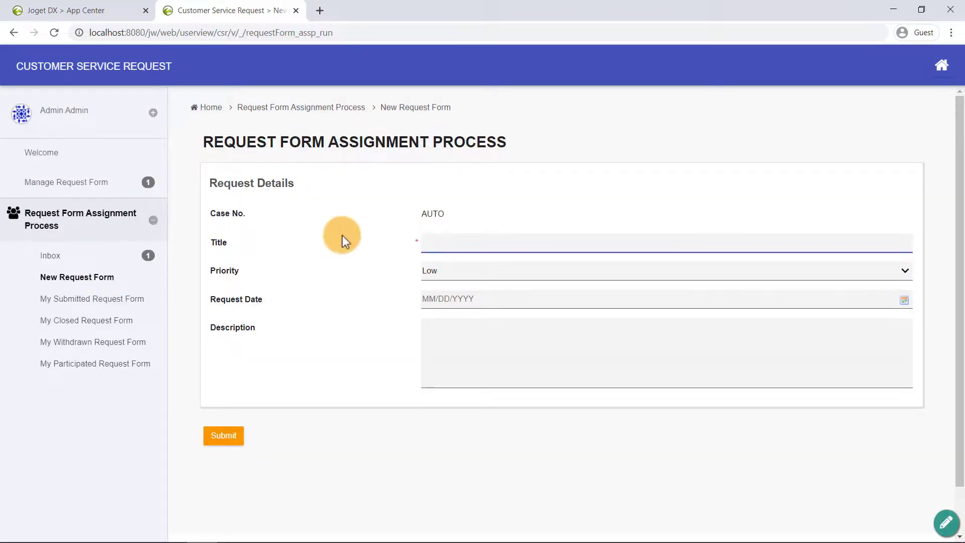
left_click(432, 242)
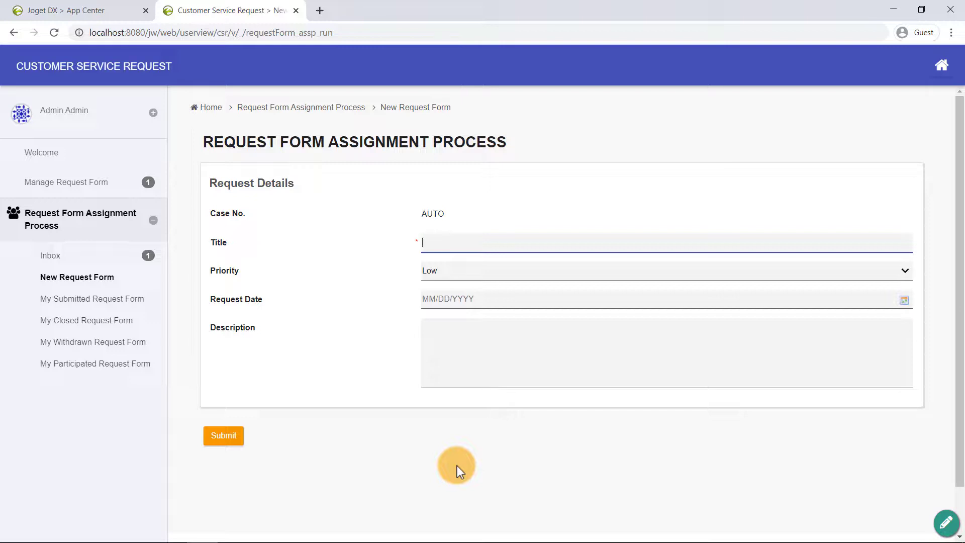
left_click(85, 10)
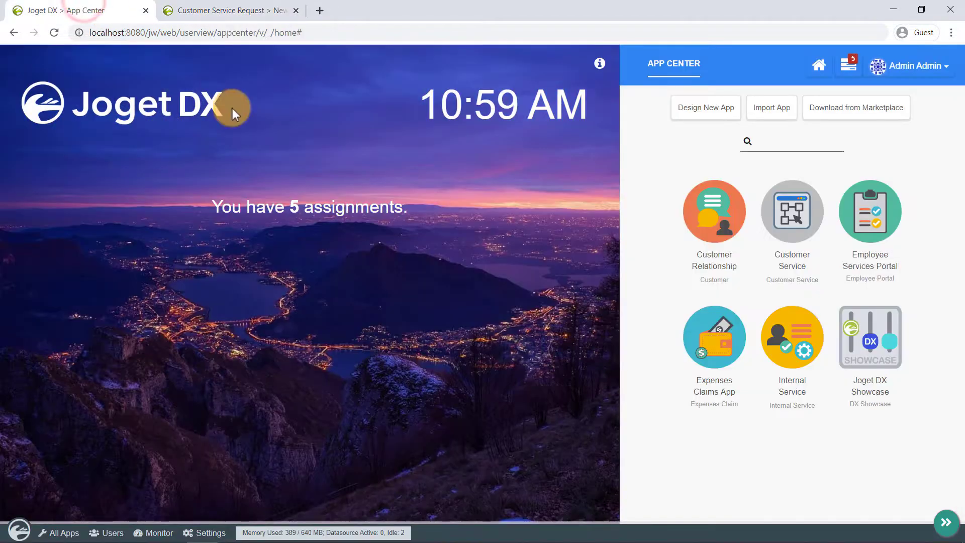
Open Download from Marketplace and log in with the administrator username and password
left_click(868, 110)
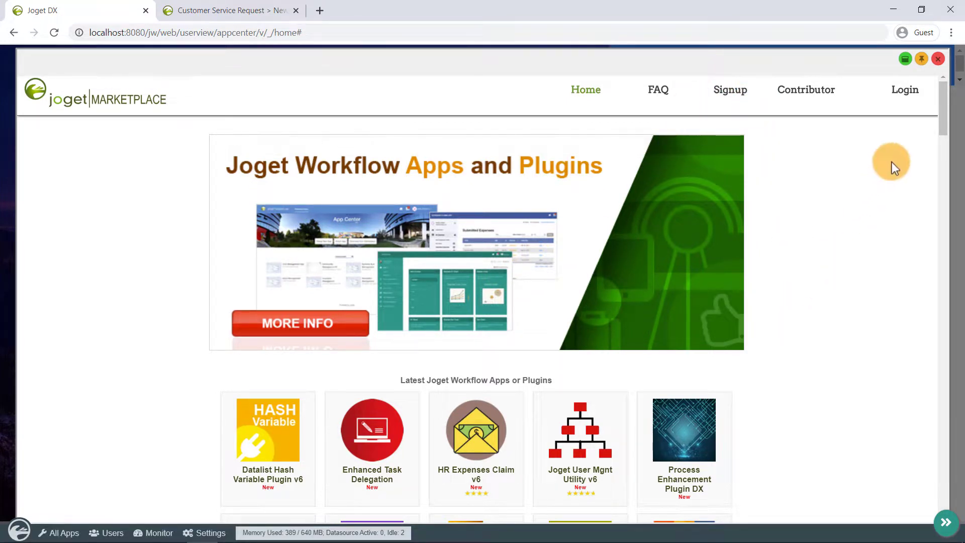
left_click(912, 96)
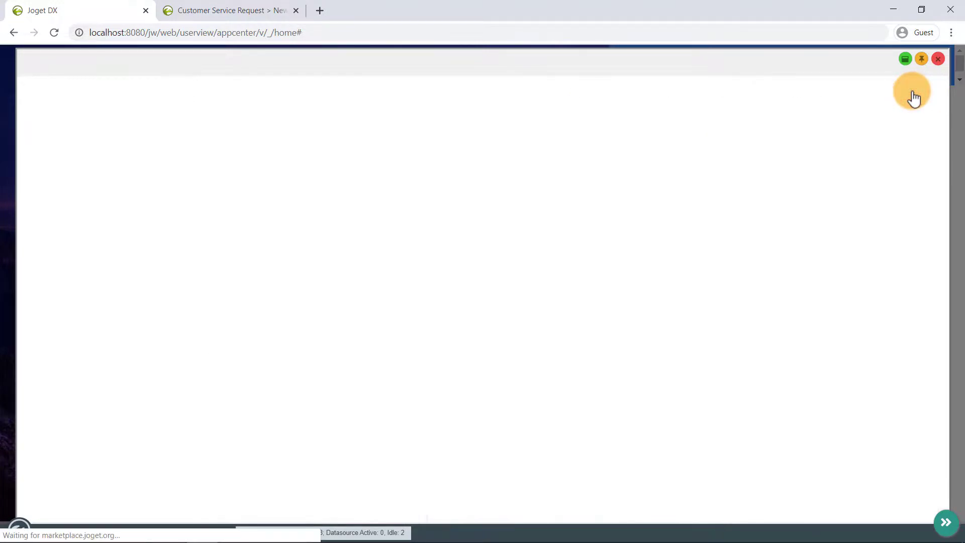
type("admin")
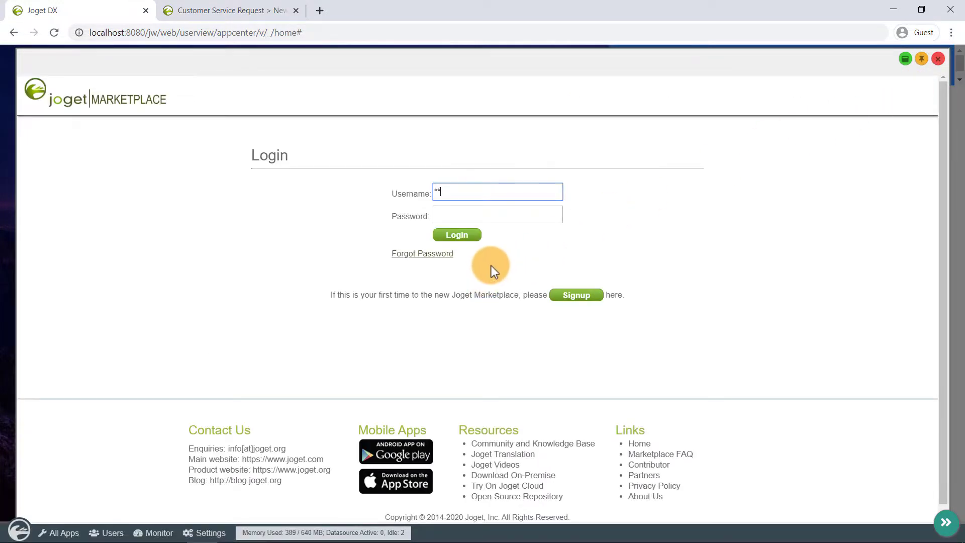
key("Tab")
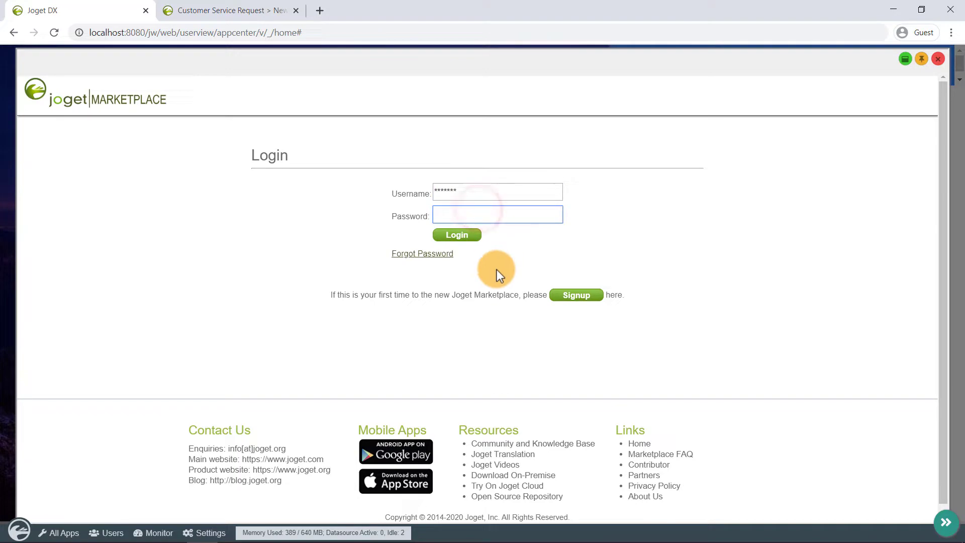
type("admin")
key("Return")
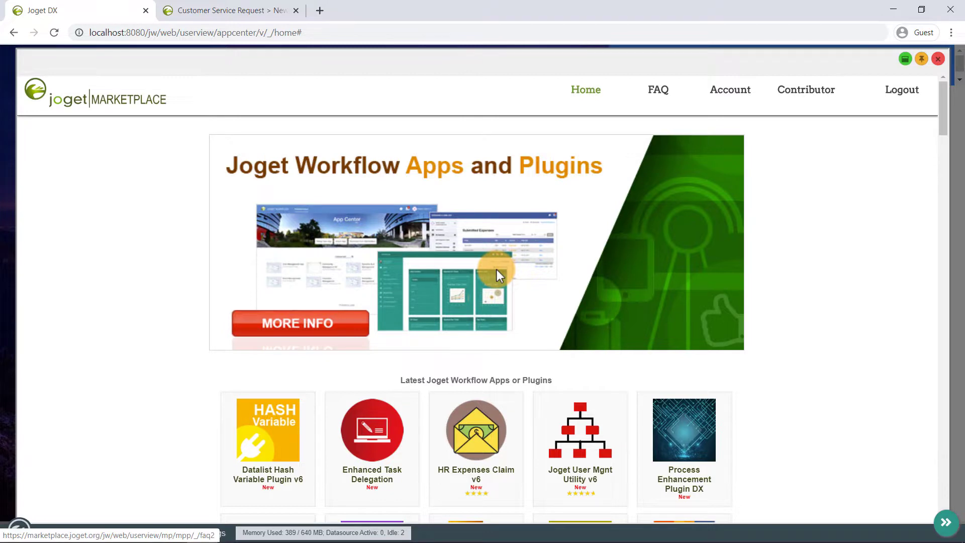
Find and open the Service Help Desk for v6 listing on the Marketplace home page
scroll(497, 269, "down", 9)
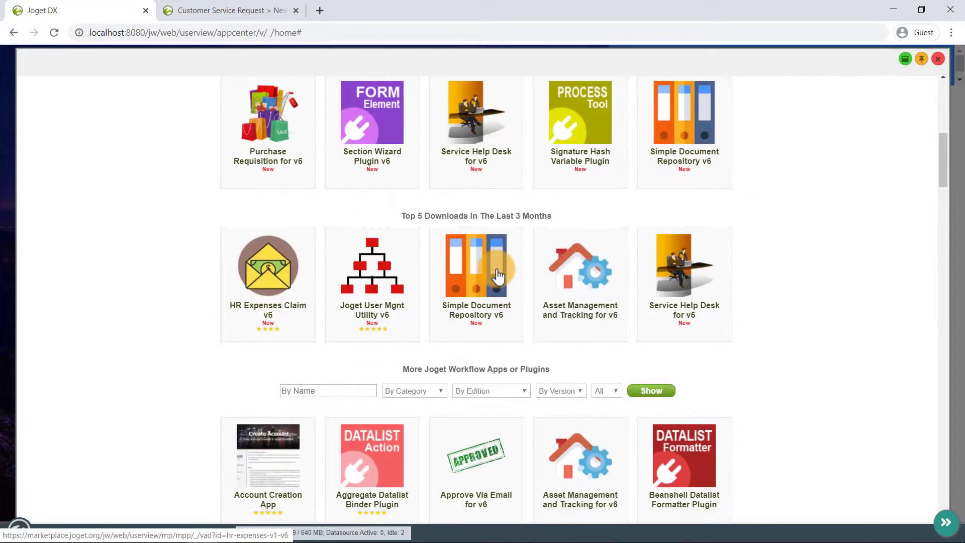
scroll(496, 273, "up", 3)
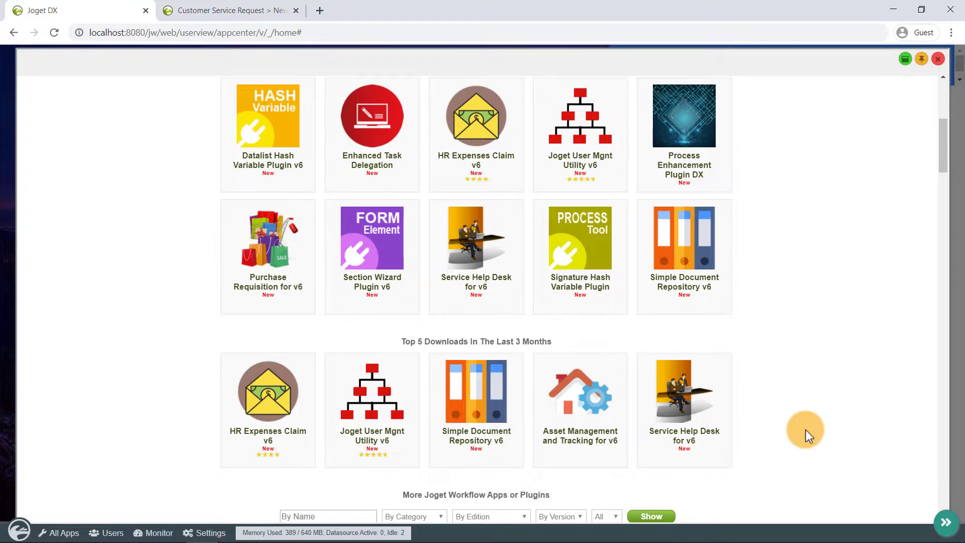
left_click(700, 411)
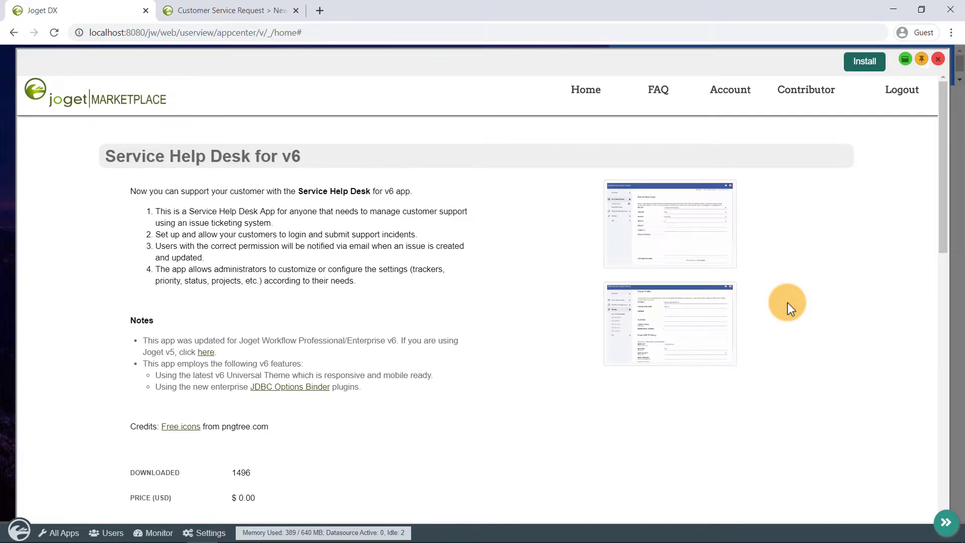
scroll(422, 262, "down", 7)
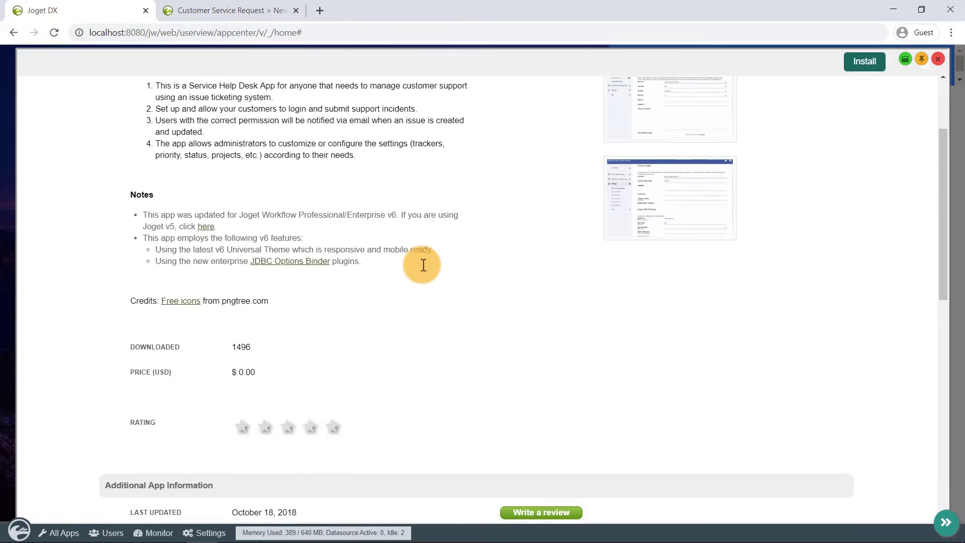
scroll(423, 265, "up", 7)
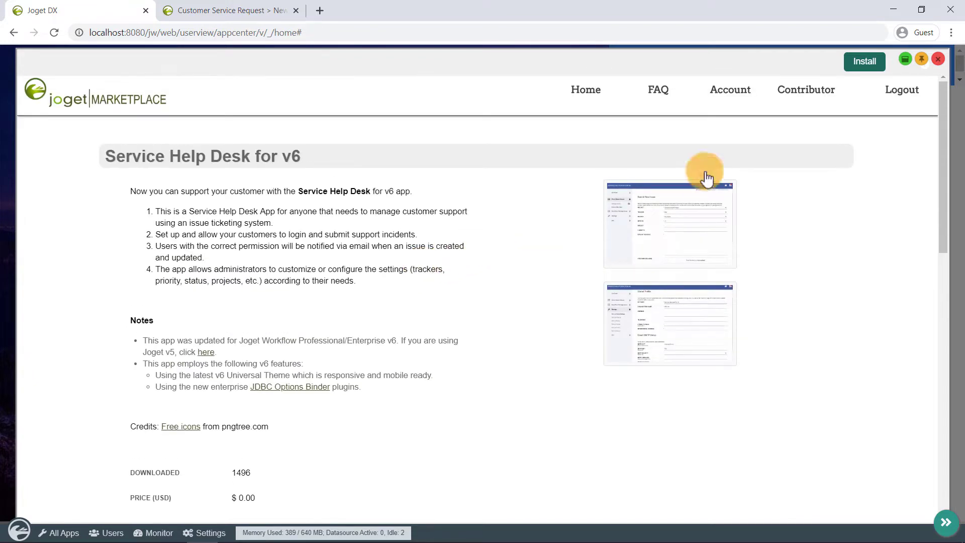
Install Service Help Desk for v6 from the Marketplace and confirm it appears among the seven App Center apps
left_click(869, 74)
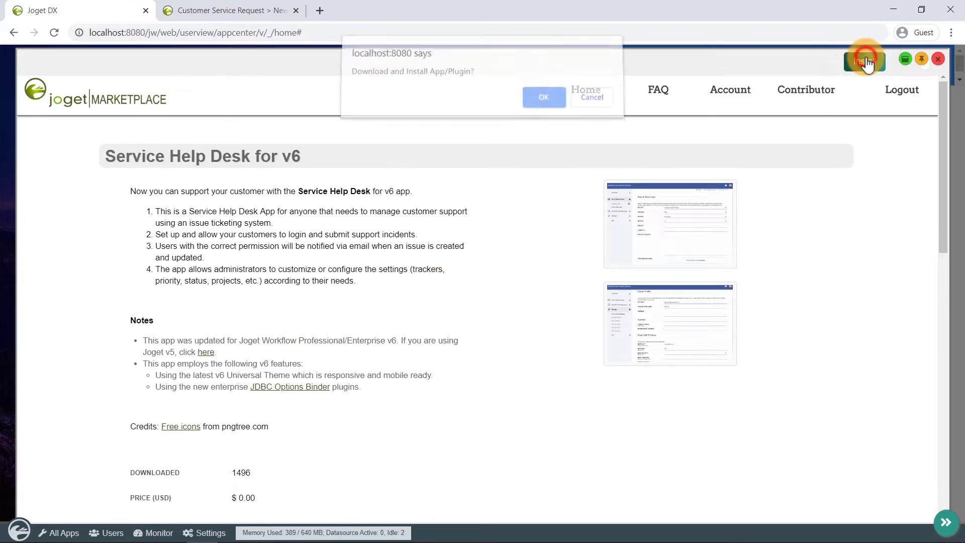
left_click(536, 107)
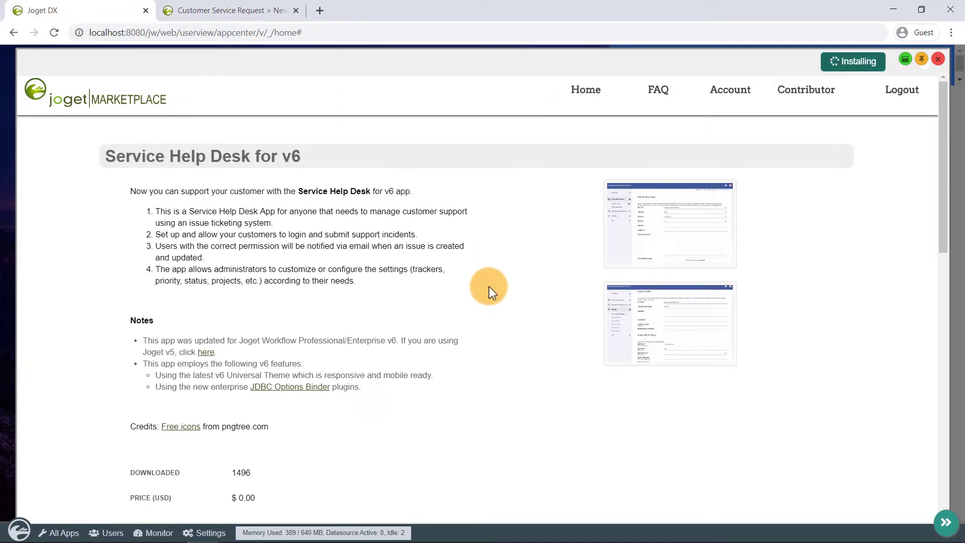
left_click(589, 104)
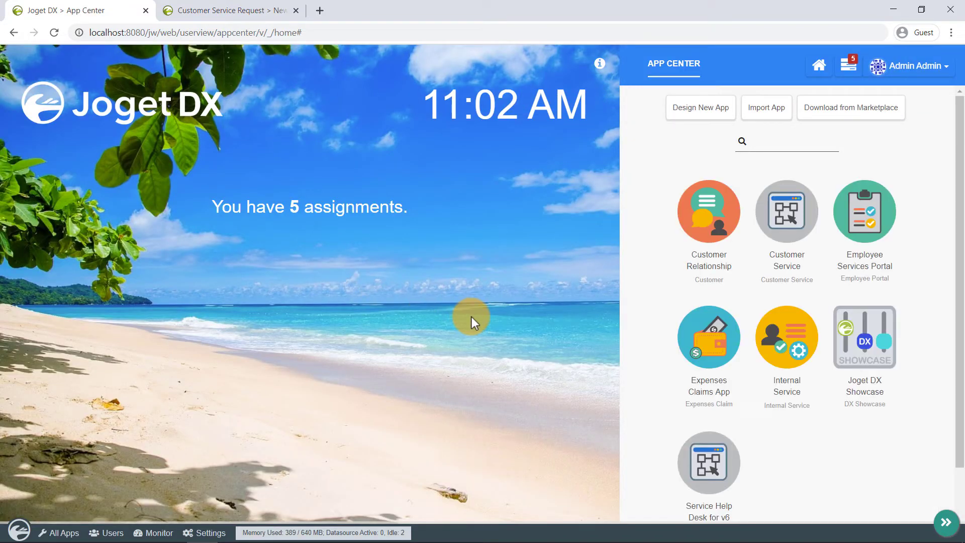
scroll(829, 331, "down", 2)
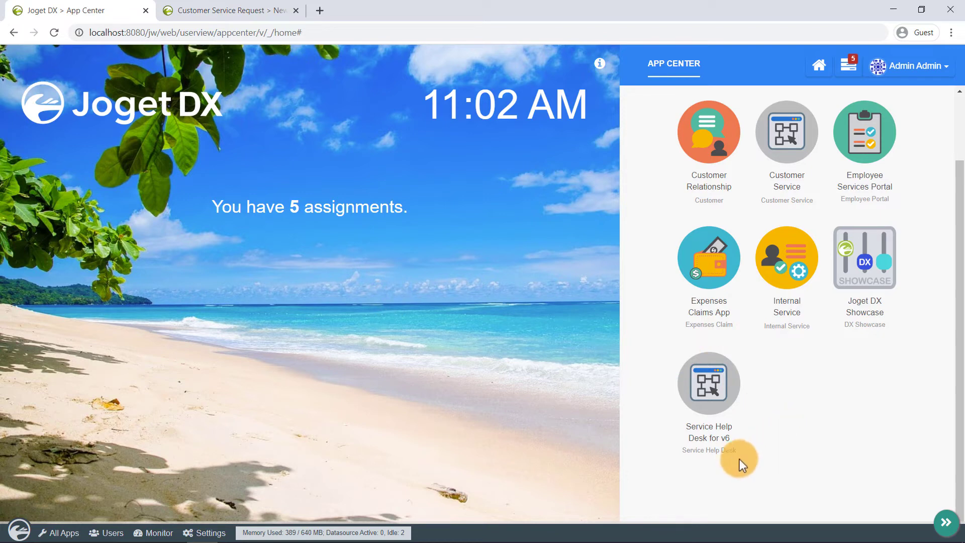
left_click(728, 452)
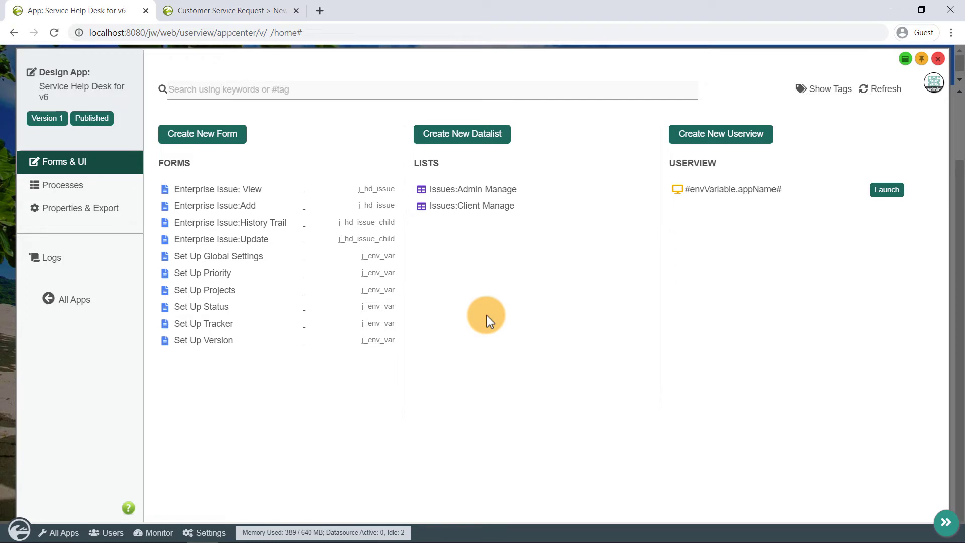
left_click(936, 59)
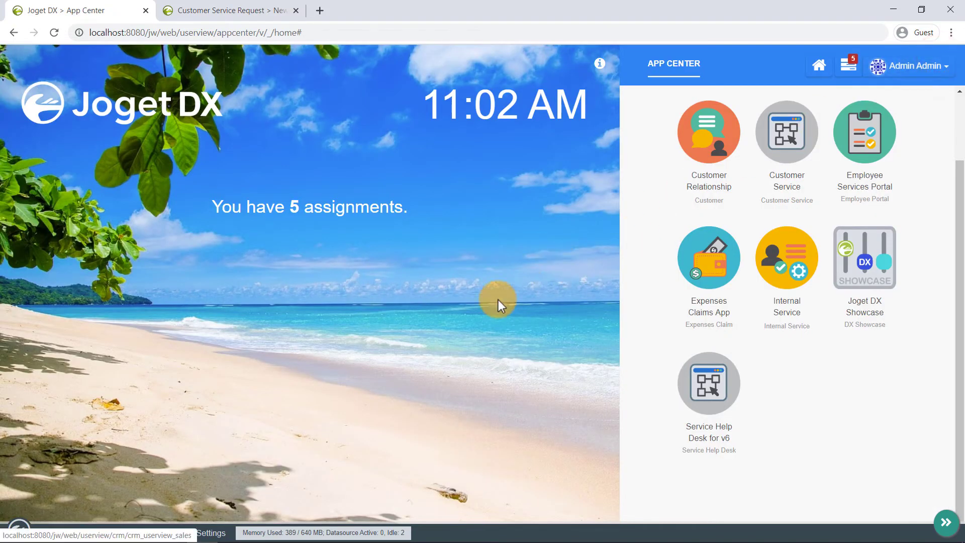